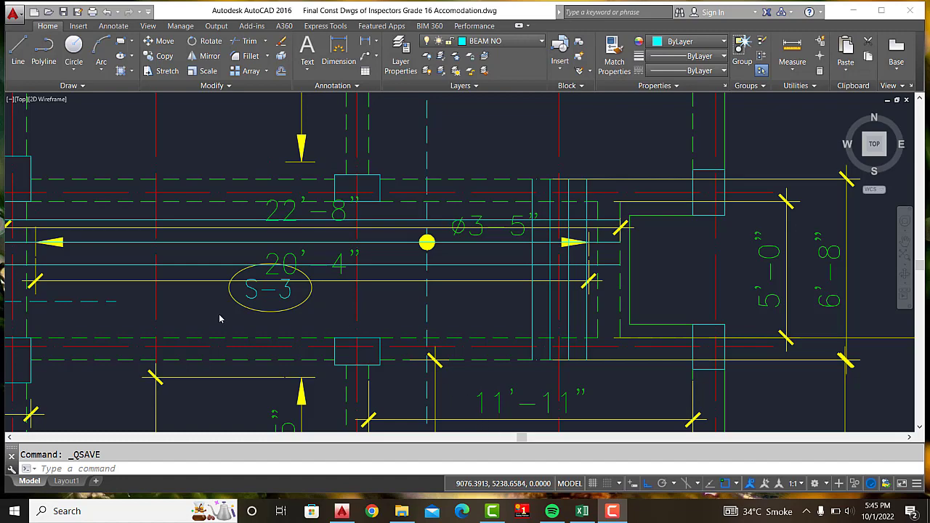
Step: Survey slab S-3 and the reinforcement table's S-3 row, including the LONG BOTTOM column
{"action": "scroll", "coordinate": [219, 319], "scroll_direction": "down", "scroll_amount": 4}
{"action": "scroll", "coordinate": [231, 311], "scroll_direction": "up", "scroll_amount": 6}
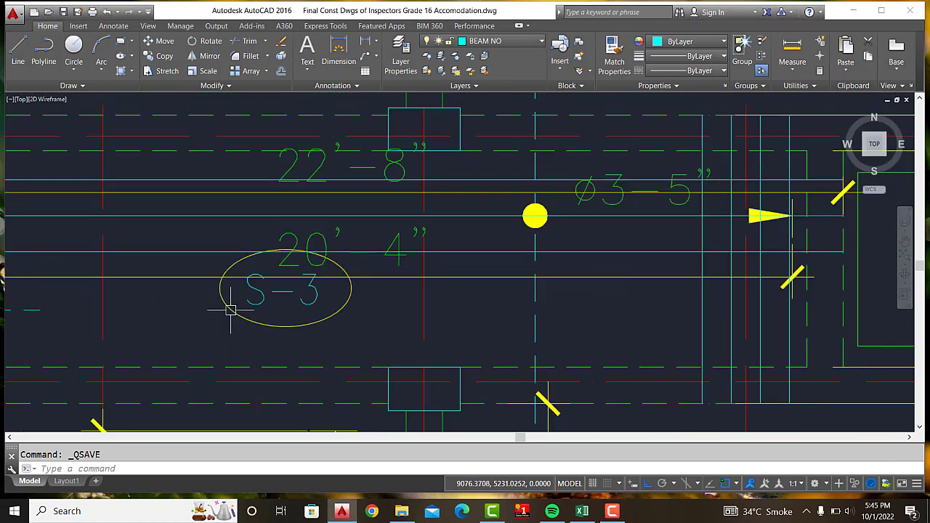
{"action": "middle_click_drag", "start_coordinate": [230, 310], "coordinate": [184, 253]}
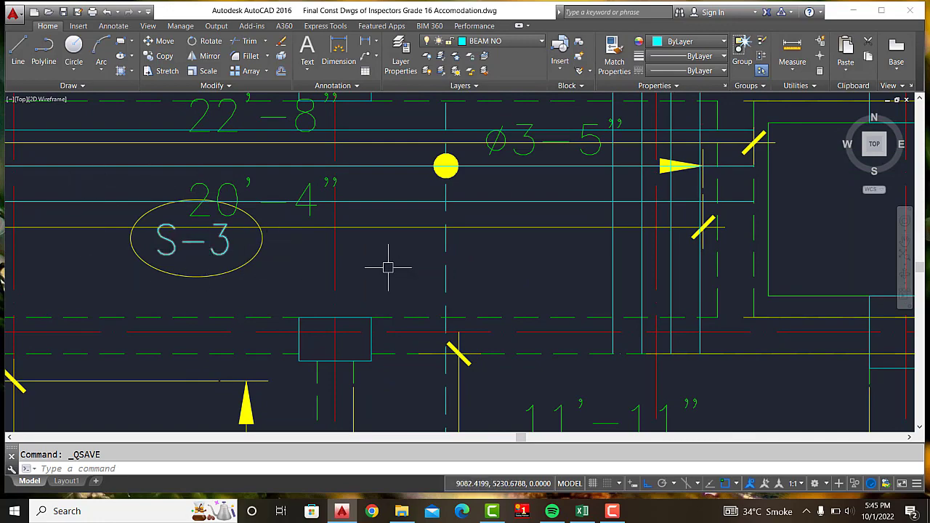
{"action": "scroll", "coordinate": [211, 254], "scroll_direction": "down", "scroll_amount": 3}
{"action": "scroll", "coordinate": [178, 260], "scroll_direction": "up", "scroll_amount": 3}
{"action": "scroll", "coordinate": [178, 261], "scroll_direction": "down", "scroll_amount": 3}
{"action": "mouse_move", "coordinate": [330, 321]}
{"action": "middle_mouse_down"}
{"action": "mouse_move", "coordinate": [351, 282]}
{"action": "mouse_move", "coordinate": [160, 127]}
{"action": "middle_mouse_up"}
{"action": "scroll", "coordinate": [423, 192], "scroll_direction": "up", "scroll_amount": 3}
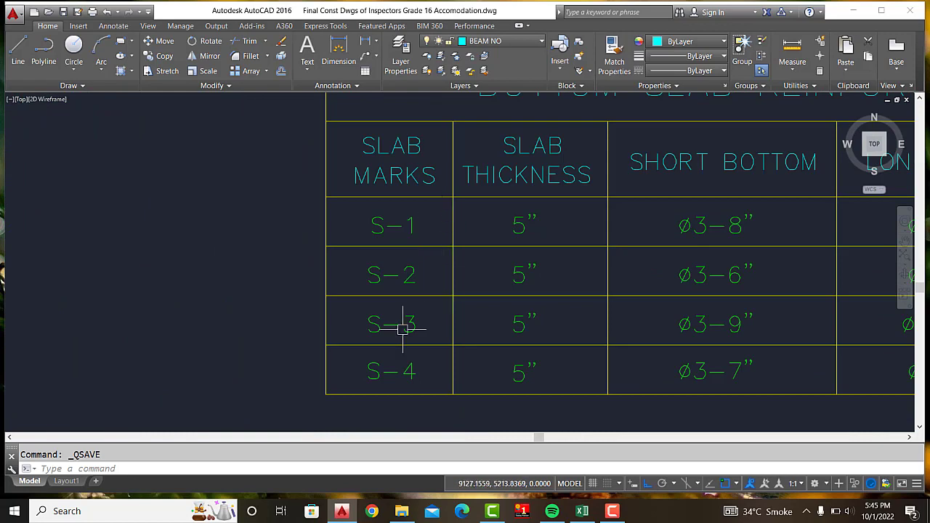
{"action": "middle_click_drag", "start_coordinate": [394, 332], "coordinate": [264, 324]}
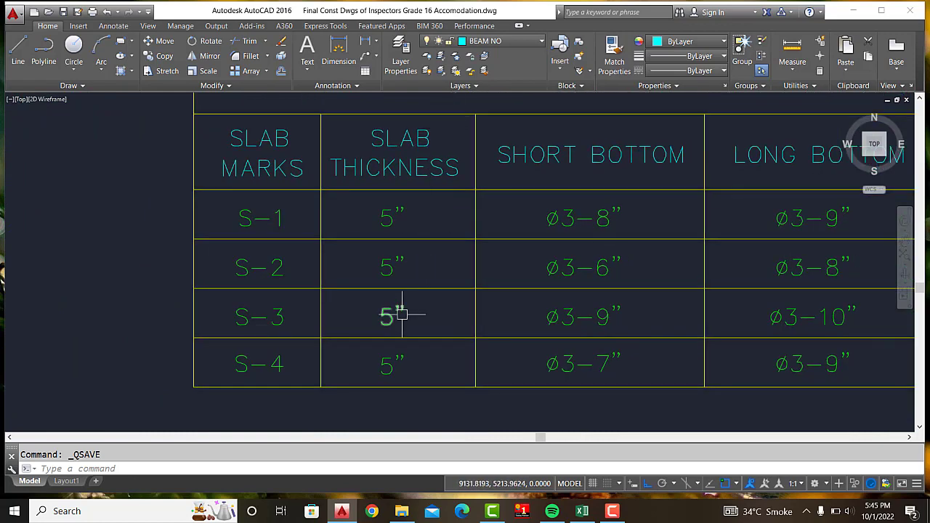
{"action": "middle_click_drag", "start_coordinate": [402, 314], "coordinate": [314, 299]}
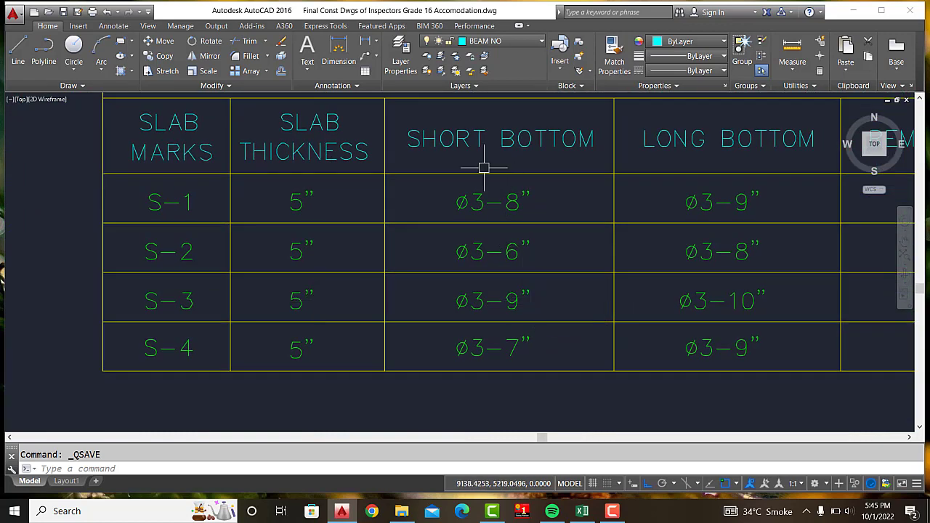
{"action": "scroll", "coordinate": [486, 312], "scroll_direction": "up", "scroll_amount": 2}
{"action": "middle_click_drag", "start_coordinate": [487, 311], "coordinate": [353, 349]}
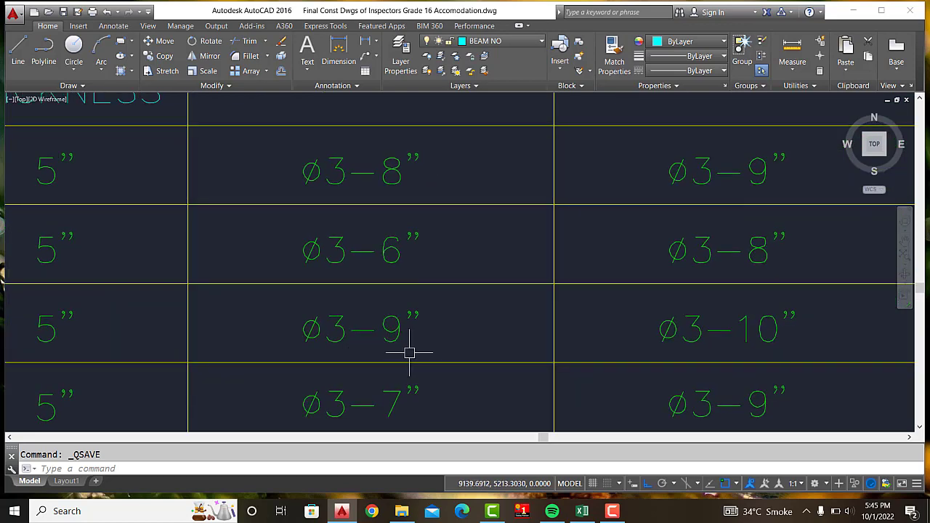
Step: Return to the S-3 plan and trial a 6'-8" dimension, then cancel it
{"action": "scroll", "coordinate": [408, 351], "scroll_direction": "down", "scroll_amount": 2}
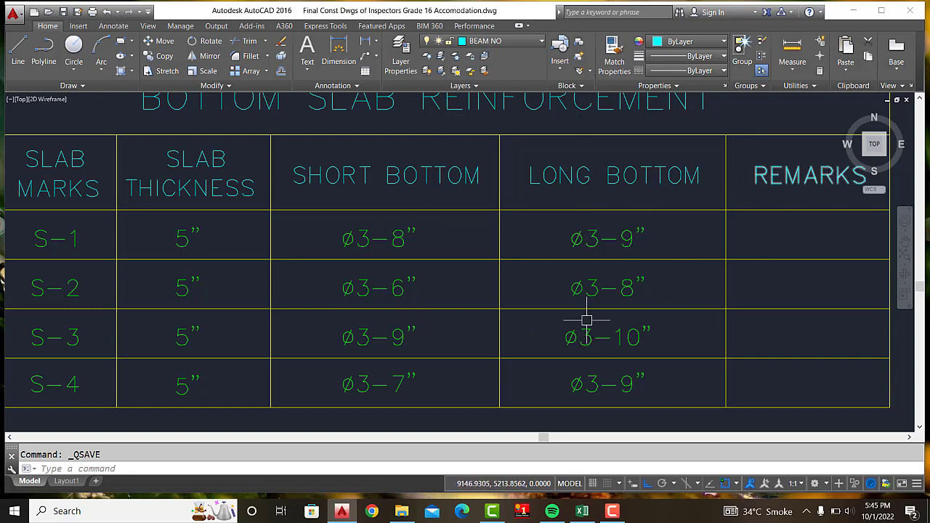
{"action": "scroll", "coordinate": [613, 344], "scroll_direction": "up", "scroll_amount": 1}
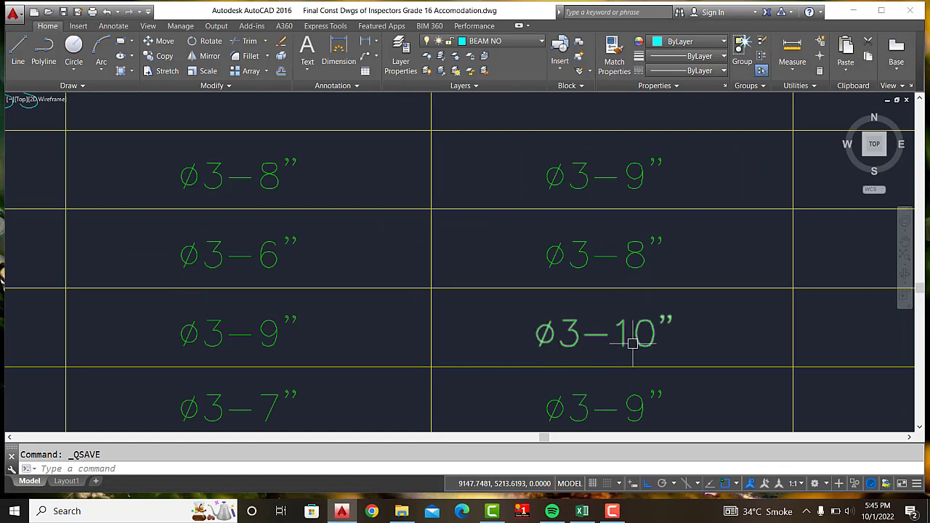
{"action": "scroll", "coordinate": [632, 343], "scroll_direction": "down", "scroll_amount": 2}
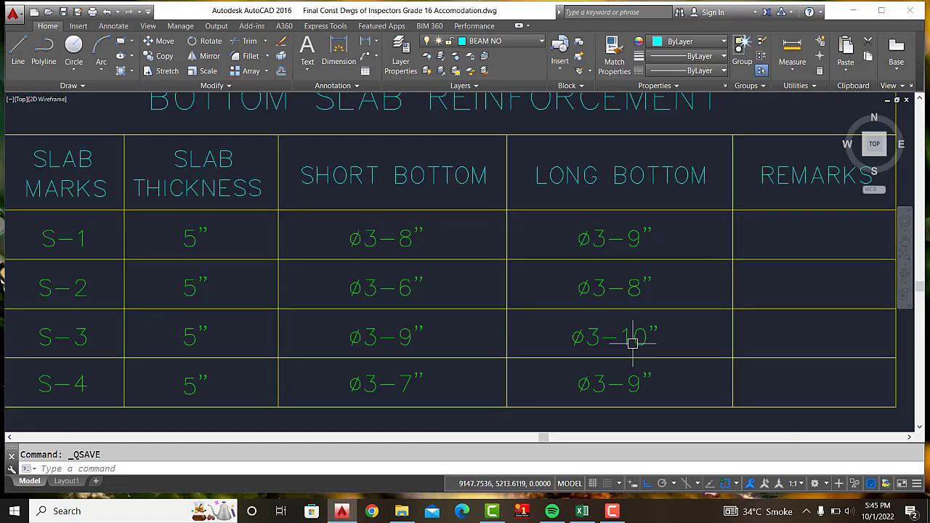
{"action": "scroll", "coordinate": [617, 338], "scroll_direction": "down", "scroll_amount": 2}
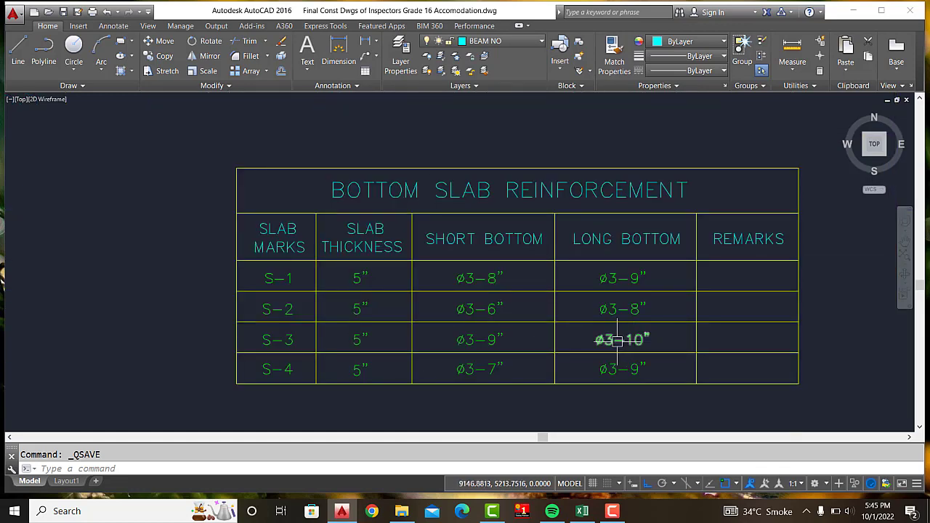
{"action": "middle_click_drag", "start_coordinate": [374, 325], "coordinate": [650, 324]}
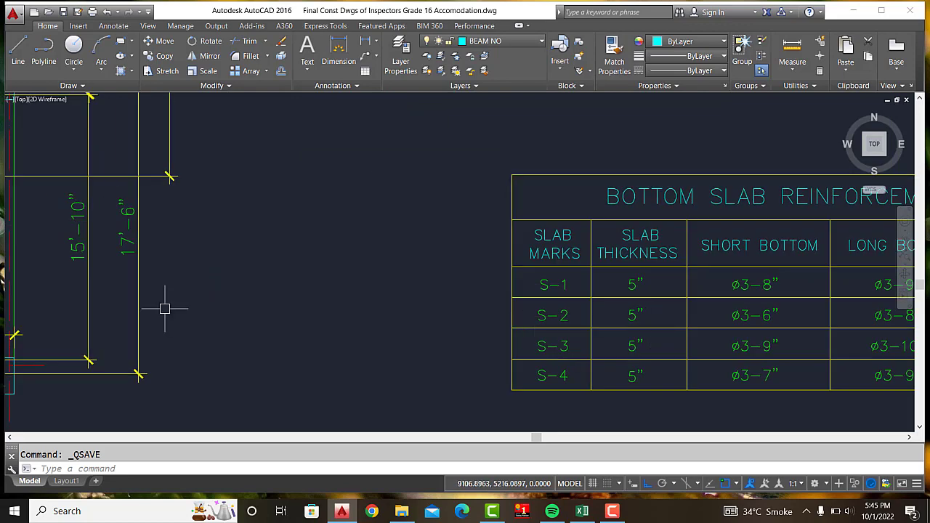
{"action": "scroll", "coordinate": [162, 307], "scroll_direction": "up", "scroll_amount": 3}
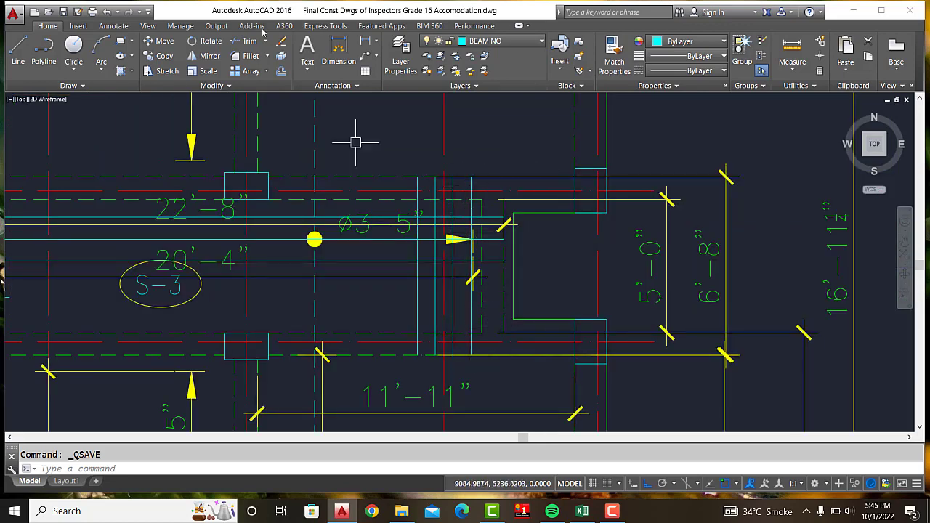
{"action": "left_click", "coordinate": [351, 54]}
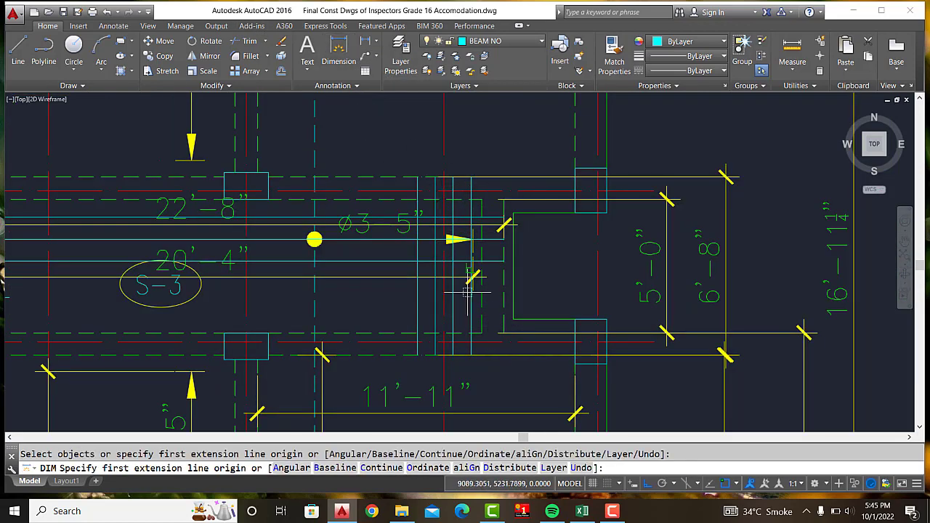
{"action": "left_click", "coordinate": [471, 355]}
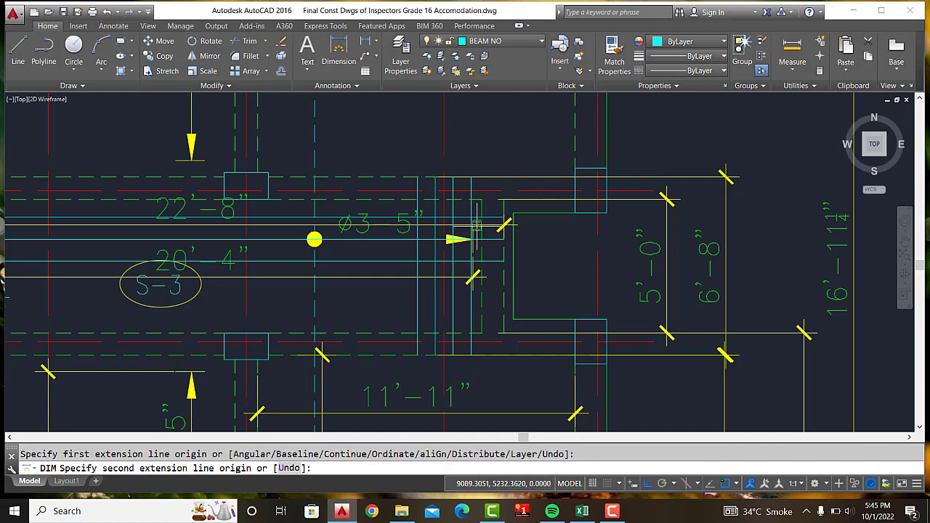
{"action": "left_click", "coordinate": [471, 176]}
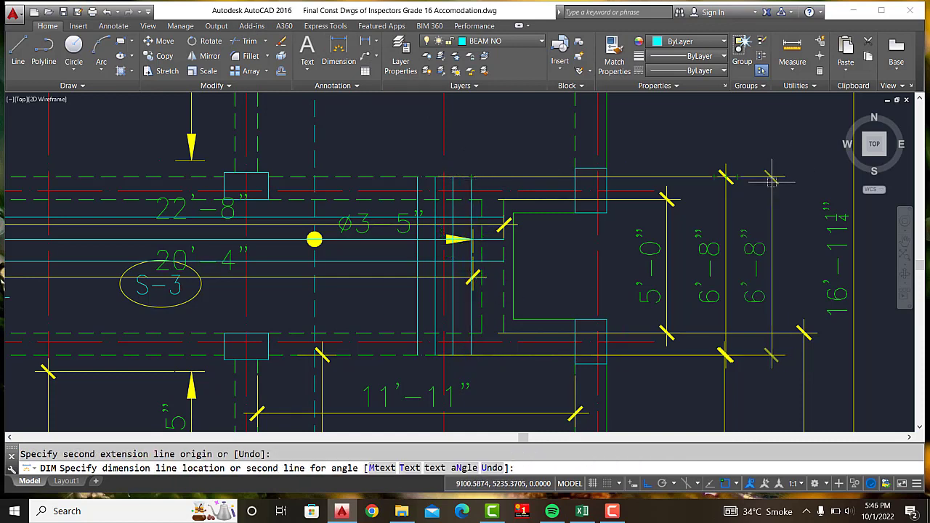
{"action": "key", "text": "Escape"}
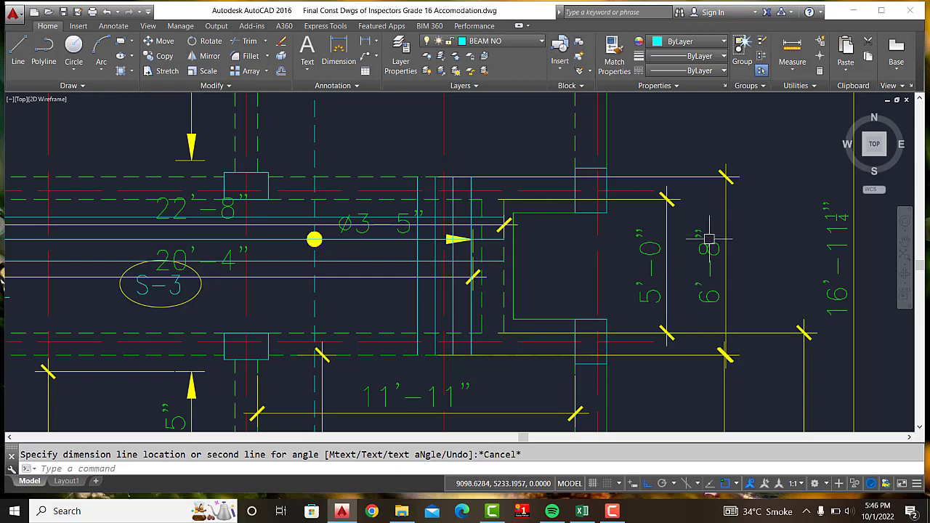
Step: Add an 8" dimension above the beam at the right end of slab S-3
{"action": "middle_click_drag", "start_coordinate": [461, 268], "coordinate": [509, 269]}
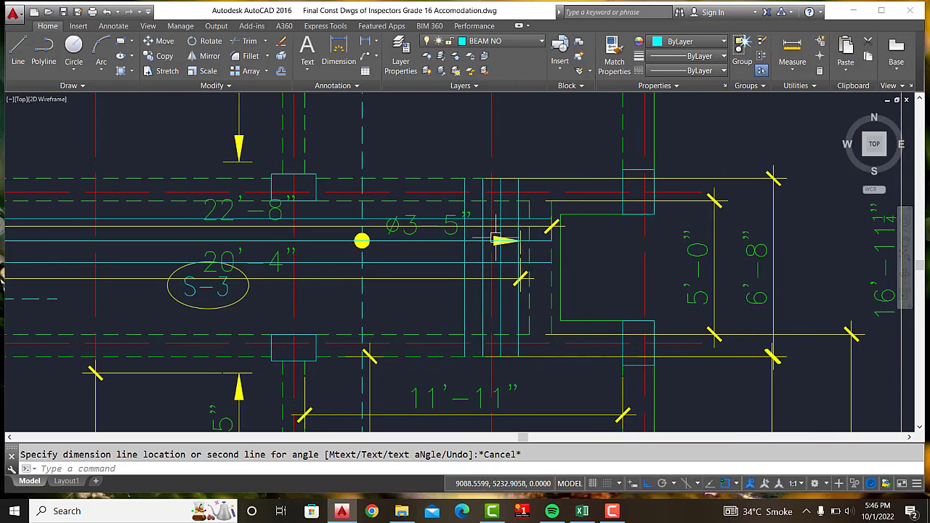
{"action": "left_click", "coordinate": [342, 47]}
{"action": "scroll", "coordinate": [484, 176], "scroll_direction": "up", "scroll_amount": 2}
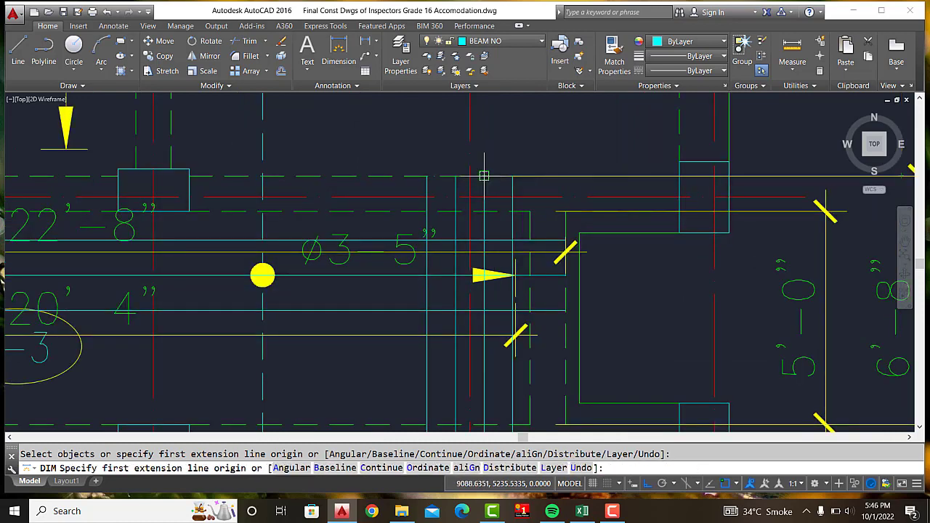
{"action": "left_click", "coordinate": [484, 176]}
{"action": "left_click", "coordinate": [513, 176]}
{"action": "left_click", "coordinate": [519, 149]}
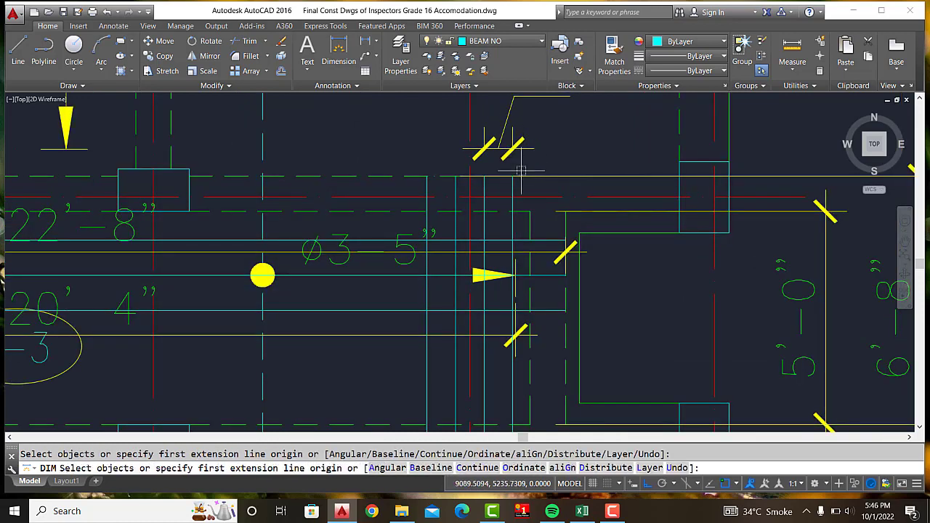
Step: Review the new 8" dimension across the full S-3 span, then switch to the Excel schedule
{"action": "scroll", "coordinate": [436, 349], "scroll_direction": "down", "scroll_amount": 1}
{"action": "scroll", "coordinate": [436, 349], "scroll_direction": "down", "scroll_amount": 1}
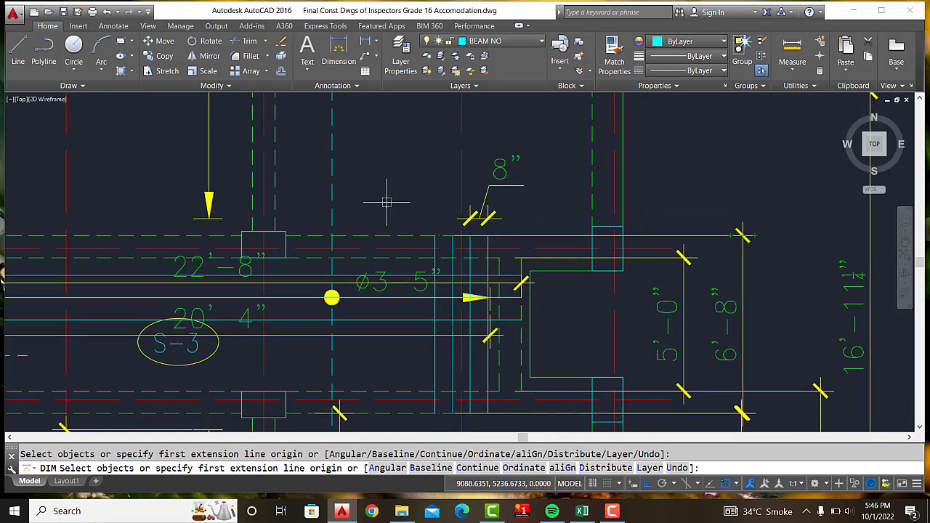
{"action": "middle_click_drag", "start_coordinate": [436, 223], "coordinate": [421, 155]}
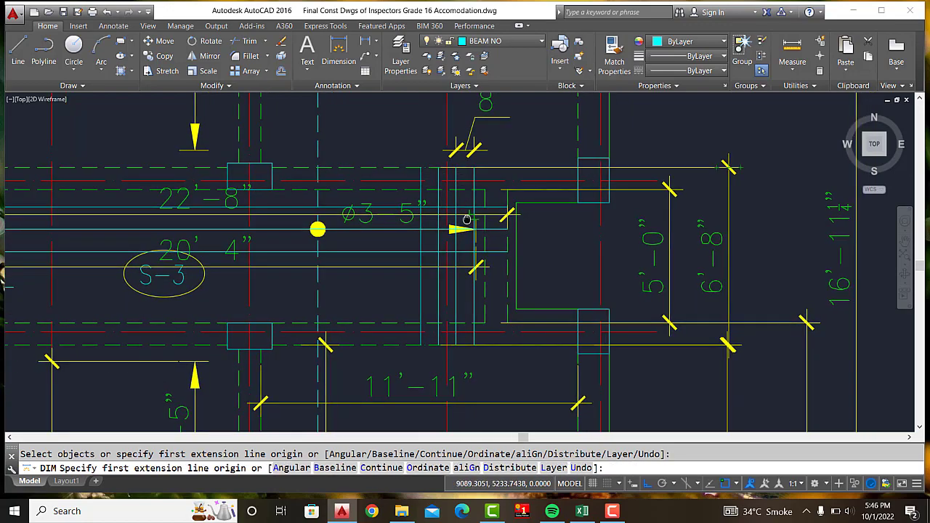
{"action": "middle_click_drag", "start_coordinate": [467, 219], "coordinate": [514, 233]}
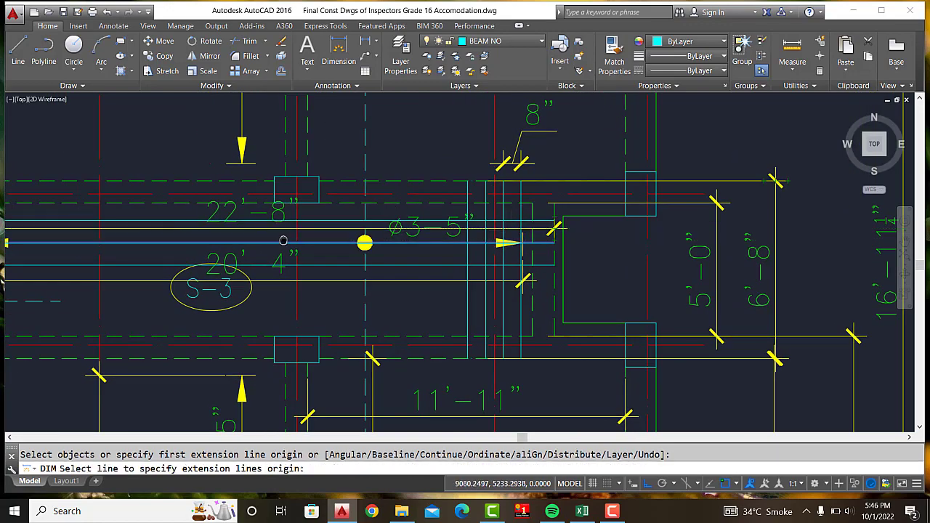
{"action": "middle_click_drag", "start_coordinate": [283, 240], "coordinate": [427, 235]}
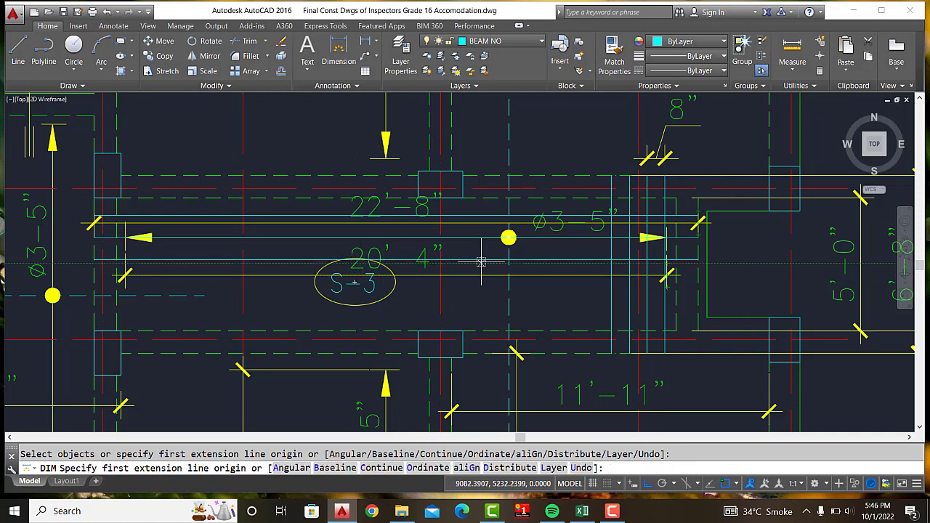
{"action": "middle_click_drag", "start_coordinate": [477, 260], "coordinate": [399, 260]}
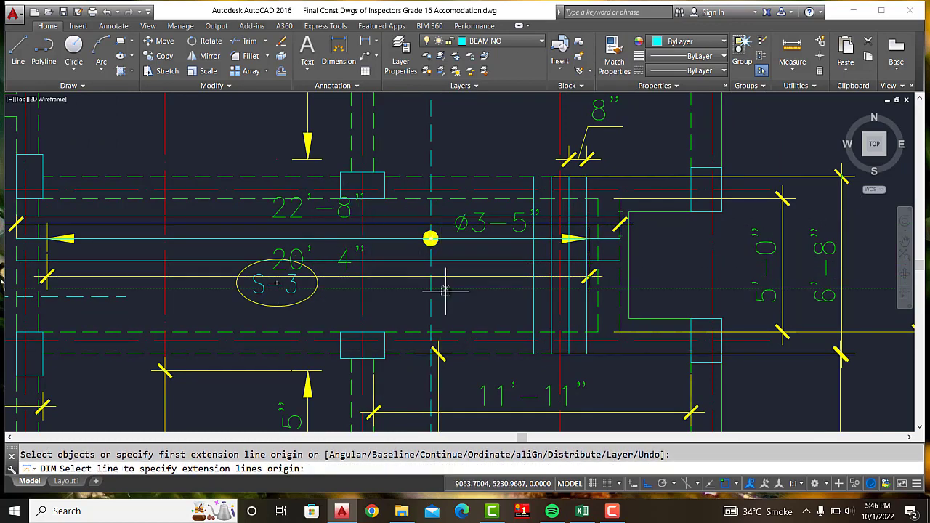
{"action": "middle_click_drag", "start_coordinate": [454, 282], "coordinate": [501, 268]}
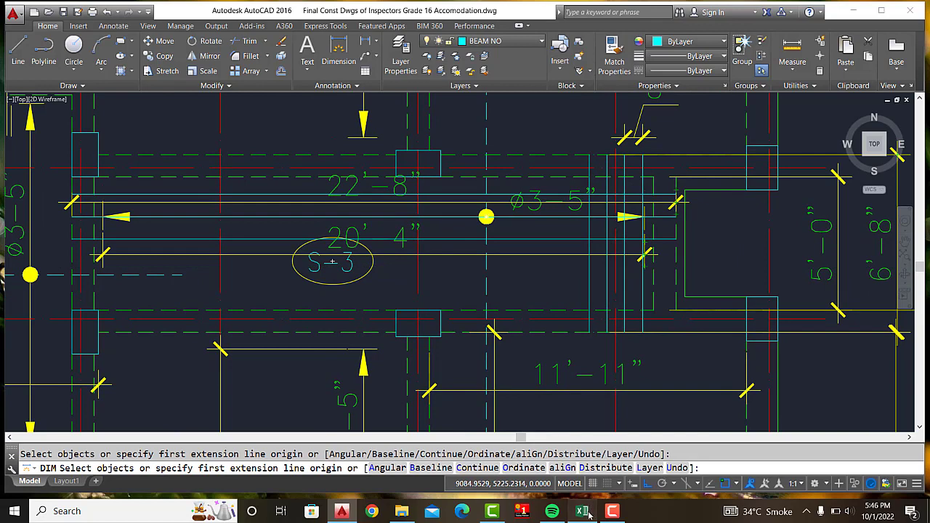
{"action": "left_click", "coordinate": [582, 511]}
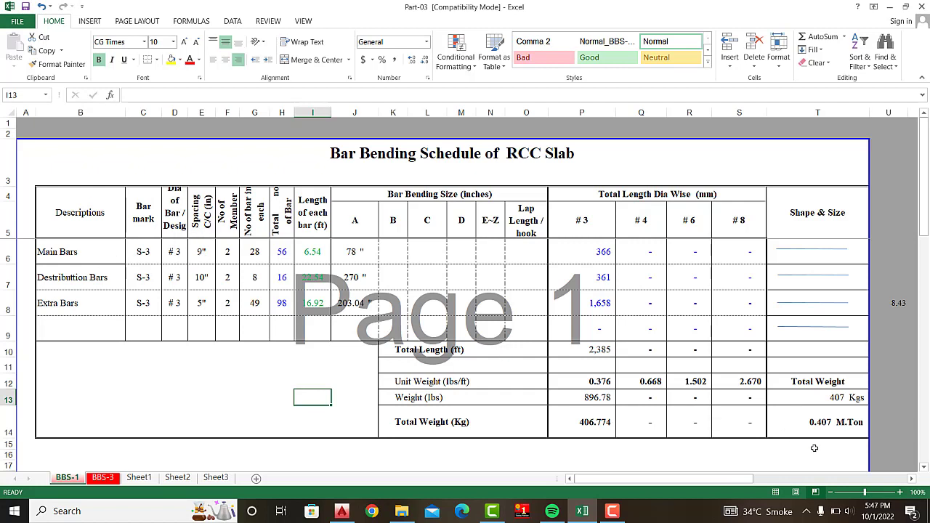
Step: Enlarge the schedule and check row 6's spacing, member count and =G6*F6 total bars formula
{"action": "left_click", "coordinate": [870, 493]}
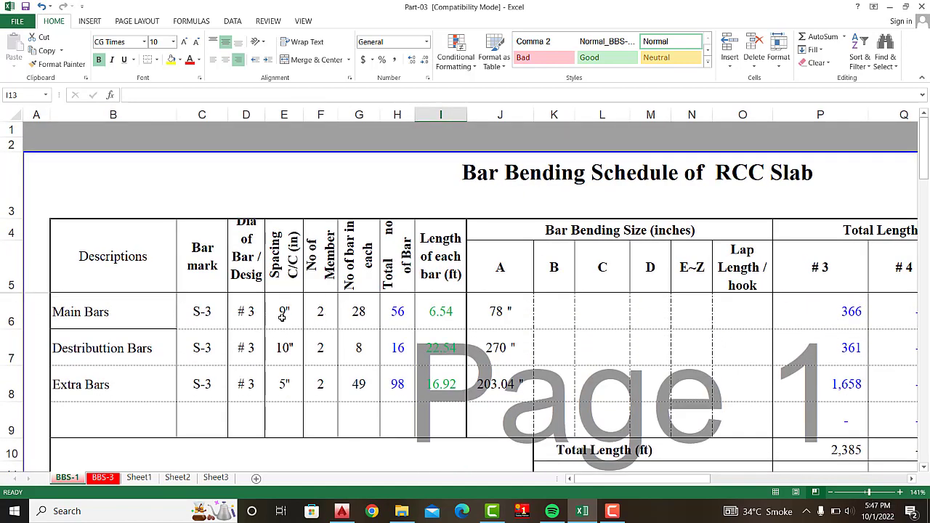
{"action": "left_click", "coordinate": [282, 315]}
{"action": "left_click", "coordinate": [325, 321]}
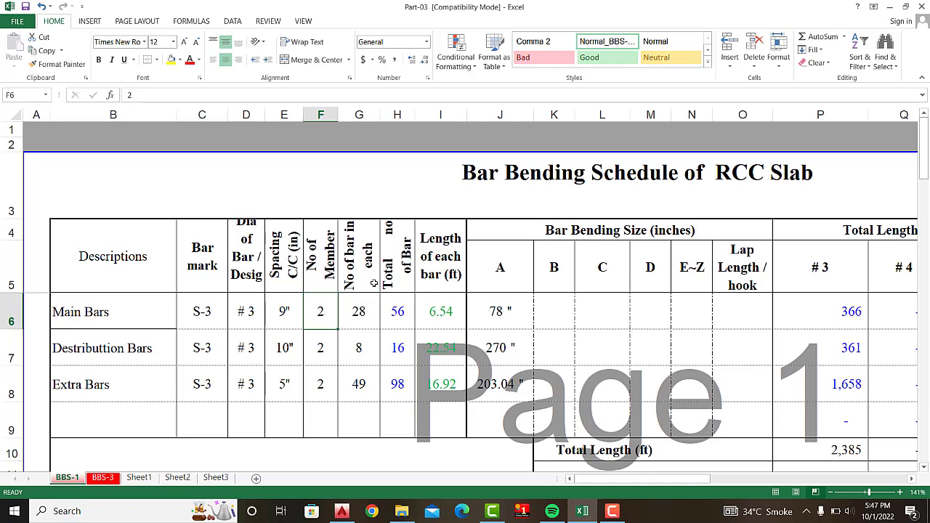
{"action": "left_click", "coordinate": [408, 314]}
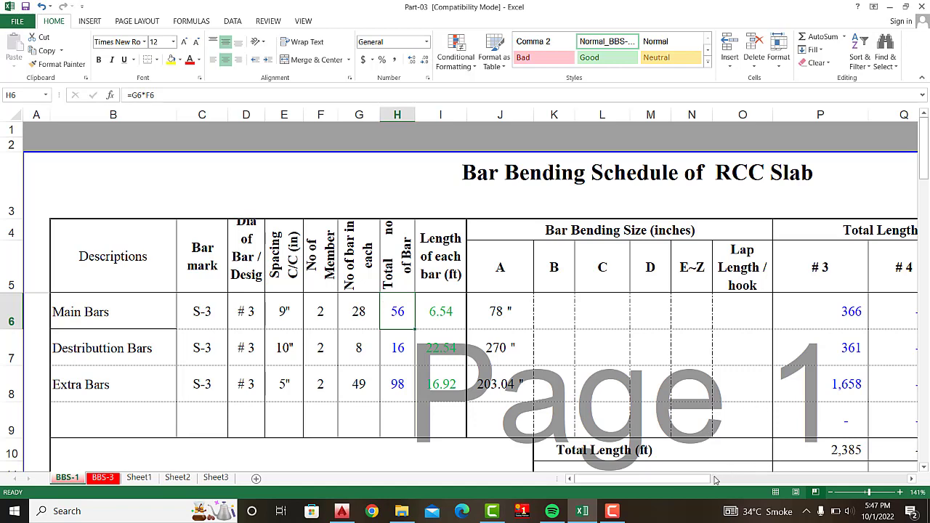
Step: Scroll right to the Total Length Dia Wise columns, then return to the AutoCAD drawing
{"action": "left_click_drag", "start_coordinate": [709, 480], "coordinate": [734, 479]}
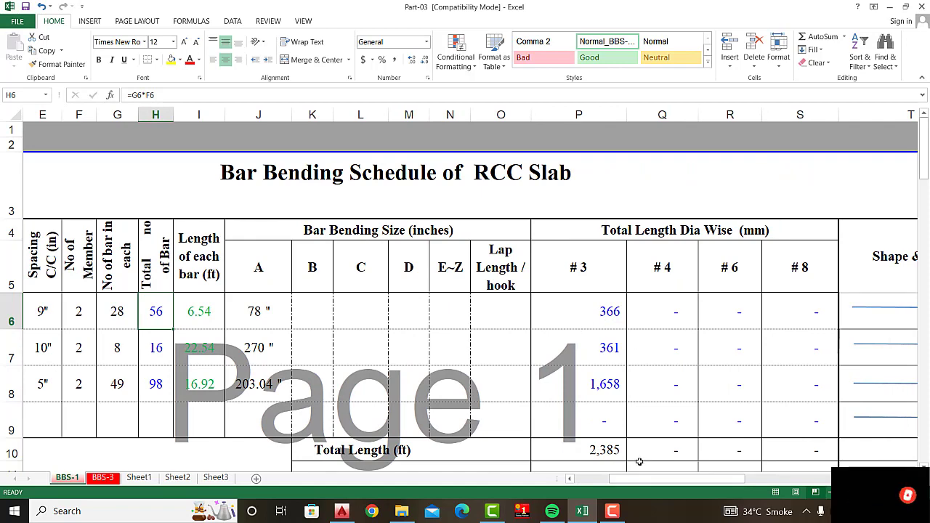
{"action": "left_click_drag", "start_coordinate": [657, 480], "coordinate": [706, 479]}
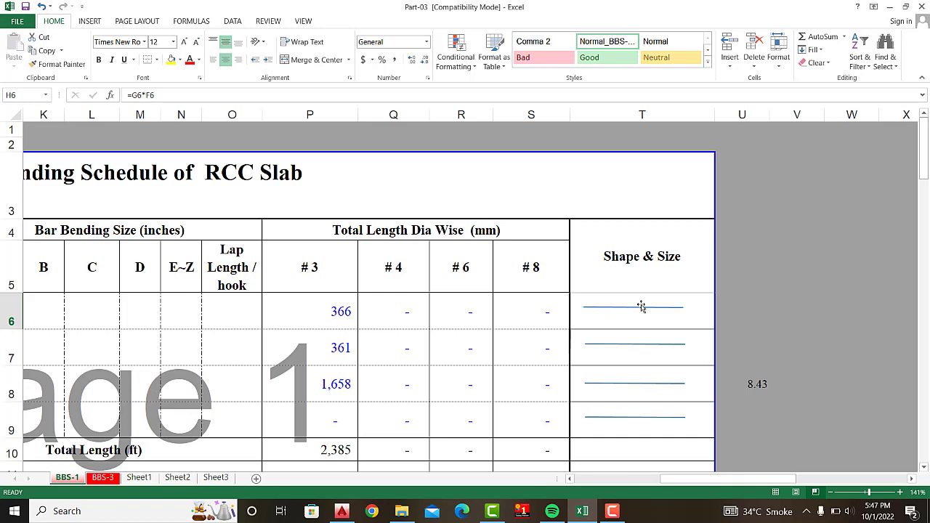
{"action": "left_click", "coordinate": [341, 511]}
{"action": "key", "text": "Return"}
{"action": "scroll", "coordinate": [453, 288], "scroll_direction": "down", "scroll_amount": 1}
{"action": "scroll", "coordinate": [454, 288], "scroll_direction": "up", "scroll_amount": 1}
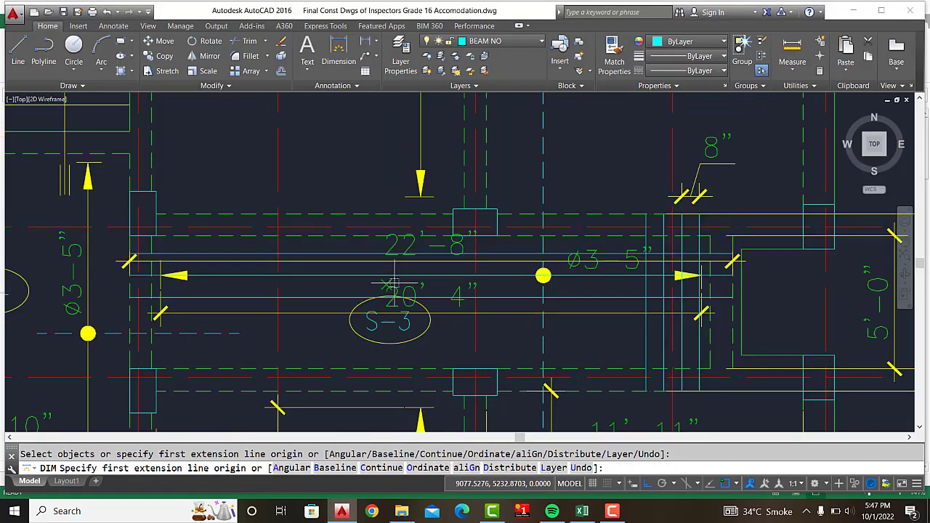
{"action": "scroll", "coordinate": [453, 287], "scroll_direction": "up", "scroll_amount": 1}
{"action": "scroll", "coordinate": [453, 287], "scroll_direction": "up", "scroll_amount": 1}
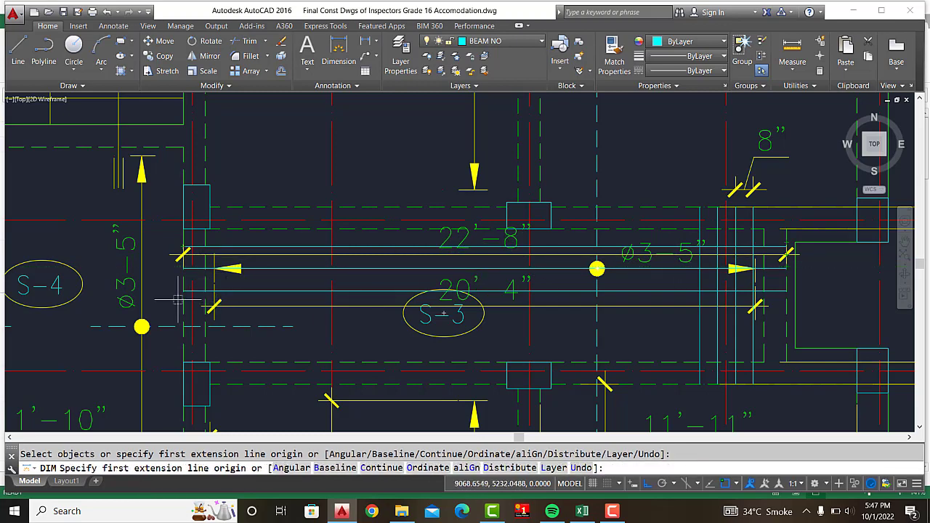
{"action": "type", "text": "c"}
{"action": "key", "text": "Return"}
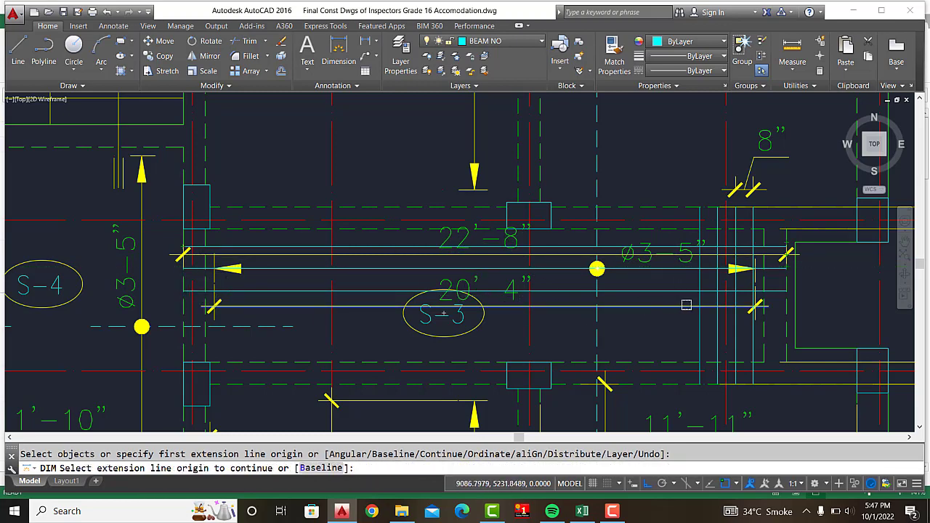
{"action": "mouse_move", "coordinate": [680, 309]}
{"action": "middle_mouse_down"}
{"action": "mouse_move", "coordinate": [473, 311]}
{"action": "mouse_move", "coordinate": [196, 169]}
{"action": "middle_mouse_up"}
{"action": "key", "text": "Escape"}
{"action": "scroll", "coordinate": [356, 335], "scroll_direction": "up", "scroll_amount": 3}
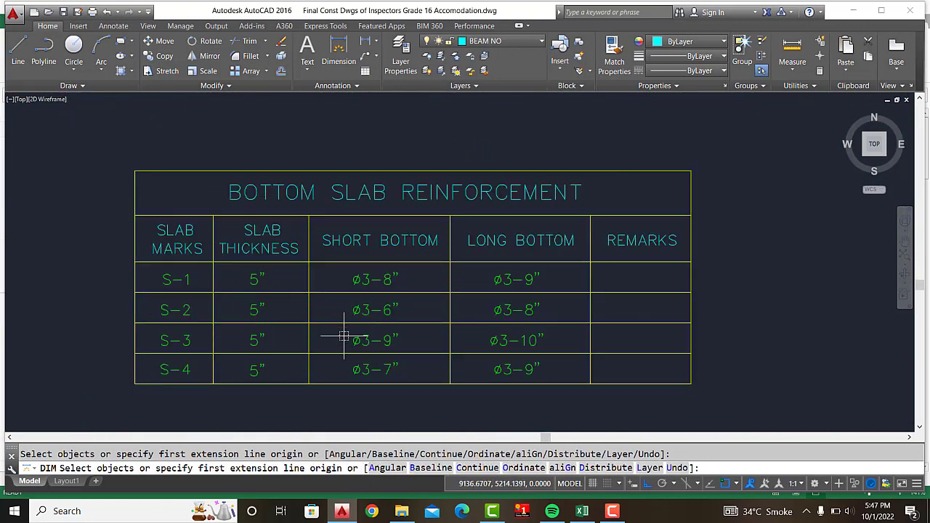
{"action": "scroll", "coordinate": [453, 354], "scroll_direction": "up", "scroll_amount": 2}
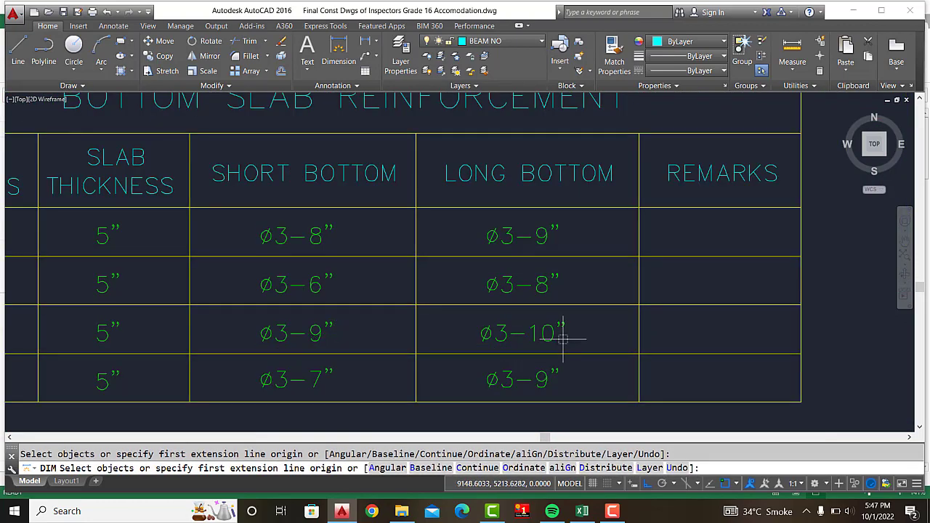
{"action": "scroll", "coordinate": [565, 326], "scroll_direction": "down", "scroll_amount": 4}
{"action": "scroll", "coordinate": [436, 338], "scroll_direction": "down", "scroll_amount": 3}
{"action": "scroll", "coordinate": [515, 332], "scroll_direction": "up", "scroll_amount": 8}
{"action": "scroll", "coordinate": [561, 343], "scroll_direction": "up", "scroll_amount": 5}
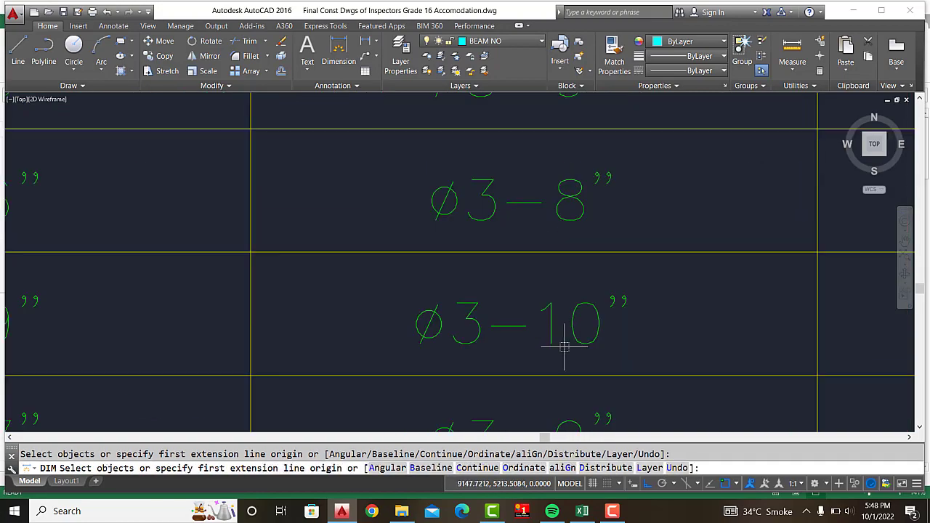
{"action": "scroll", "coordinate": [565, 348], "scroll_direction": "up", "scroll_amount": 4}
{"action": "scroll", "coordinate": [565, 348], "scroll_direction": "down", "scroll_amount": 4}
{"action": "scroll", "coordinate": [509, 327], "scroll_direction": "down", "scroll_amount": 3}
{"action": "scroll", "coordinate": [342, 247], "scroll_direction": "up", "scroll_amount": 2}
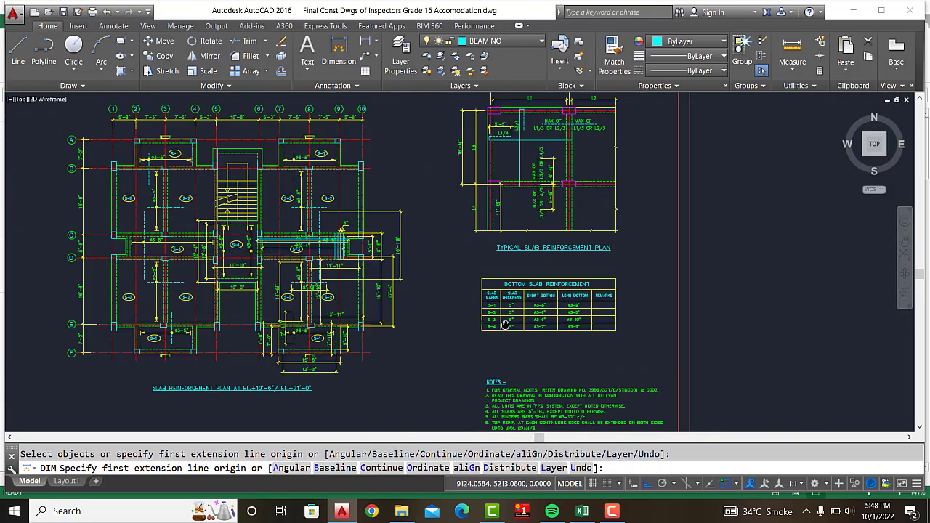
{"action": "middle_click_drag", "start_coordinate": [340, 239], "coordinate": [383, 243]}
{"action": "scroll", "coordinate": [383, 244], "scroll_direction": "up", "scroll_amount": 6}
{"action": "middle_click_drag", "start_coordinate": [426, 270], "coordinate": [522, 285]}
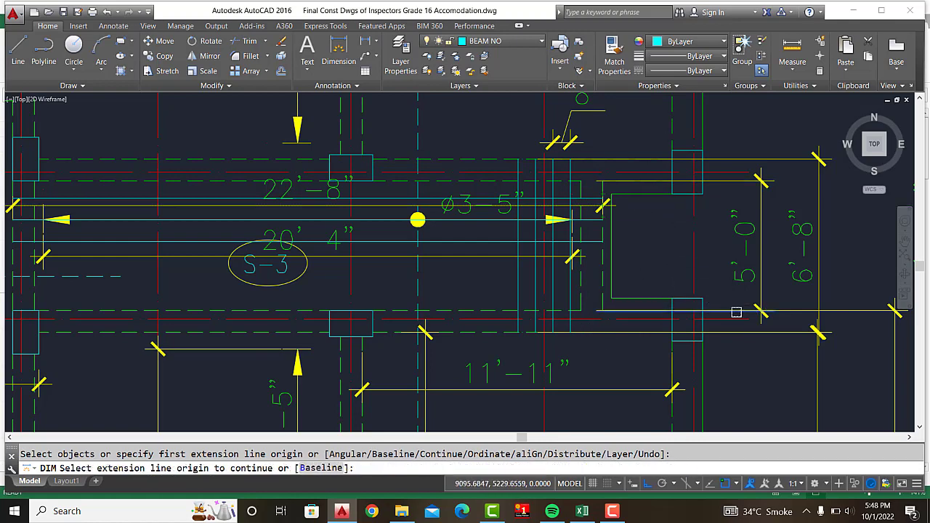
{"action": "scroll", "coordinate": [736, 312], "scroll_direction": "up", "scroll_amount": 2}
{"action": "middle_click_drag", "start_coordinate": [735, 312], "coordinate": [770, 384]}
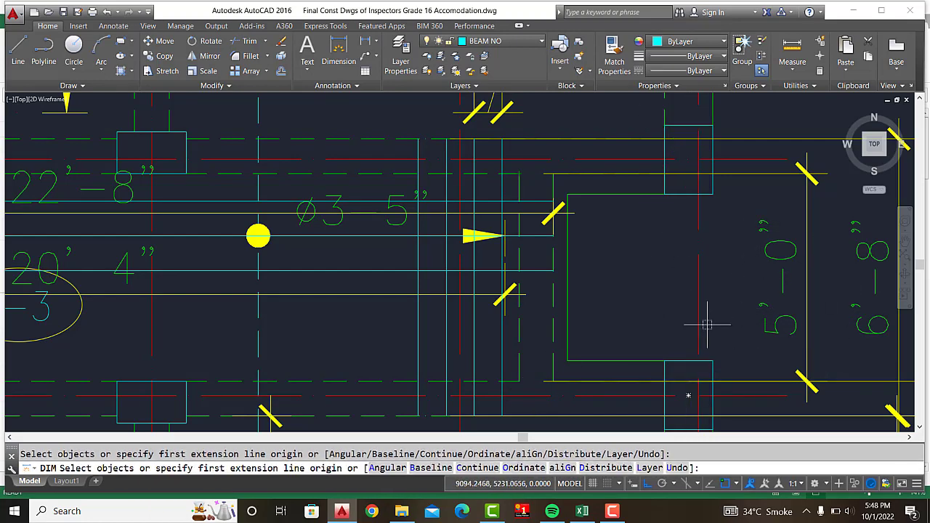
{"action": "scroll", "coordinate": [711, 329], "scroll_direction": "down", "scroll_amount": 5}
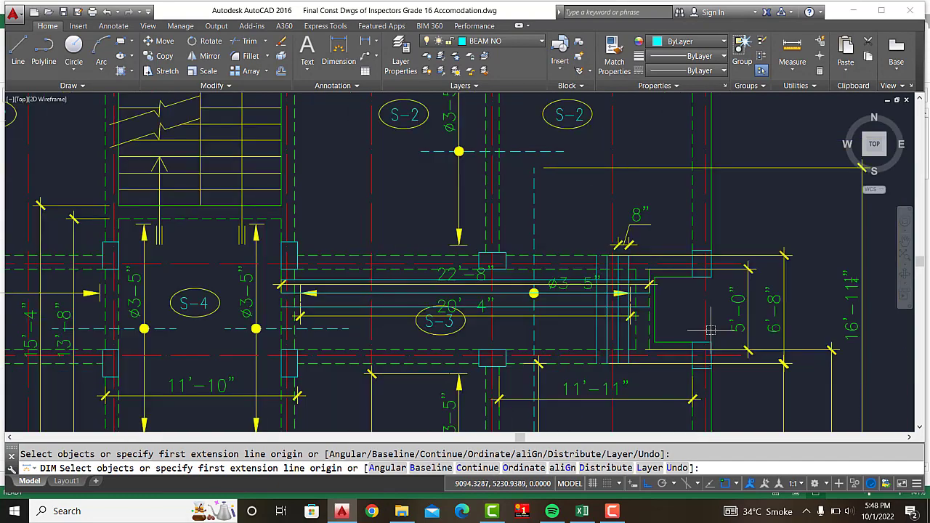
{"action": "scroll", "coordinate": [710, 329], "scroll_direction": "up", "scroll_amount": 4}
{"action": "scroll", "coordinate": [711, 329], "scroll_direction": "down", "scroll_amount": 1}
{"action": "scroll", "coordinate": [472, 327], "scroll_direction": "down", "scroll_amount": 2}
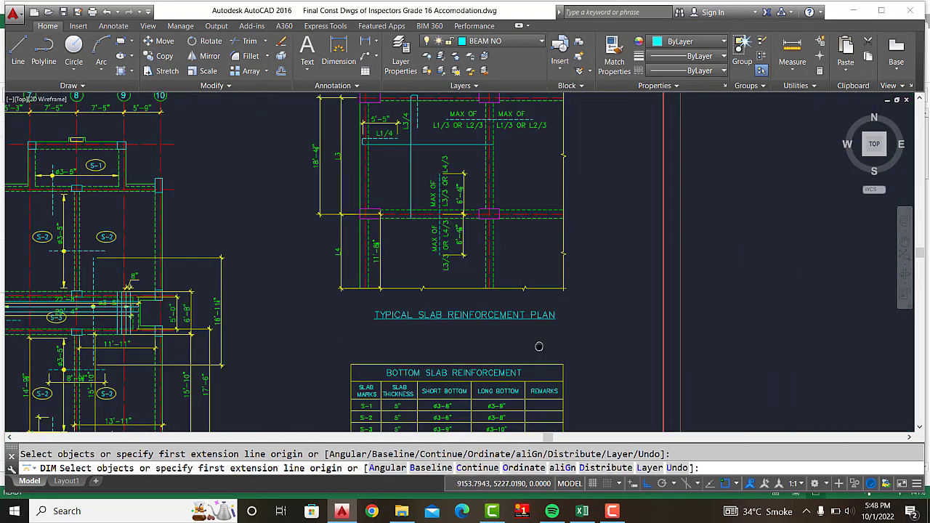
{"action": "scroll", "coordinate": [473, 327], "scroll_direction": "down", "scroll_amount": 1}
{"action": "scroll", "coordinate": [473, 318], "scroll_direction": "up", "scroll_amount": 5}
{"action": "scroll", "coordinate": [586, 283], "scroll_direction": "up", "scroll_amount": 2}
{"action": "scroll", "coordinate": [587, 283], "scroll_direction": "down", "scroll_amount": 2}
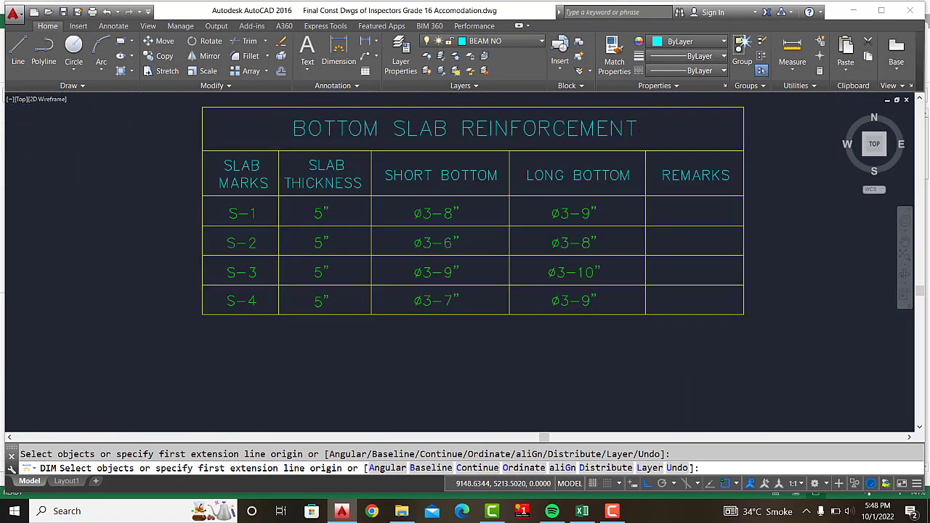
{"action": "scroll", "coordinate": [281, 293], "scroll_direction": "down", "scroll_amount": 1}
{"action": "scroll", "coordinate": [280, 293], "scroll_direction": "up", "scroll_amount": 2}
{"action": "middle_click_drag", "start_coordinate": [355, 245], "coordinate": [399, 245]}
{"action": "scroll", "coordinate": [399, 246], "scroll_direction": "up", "scroll_amount": 4}
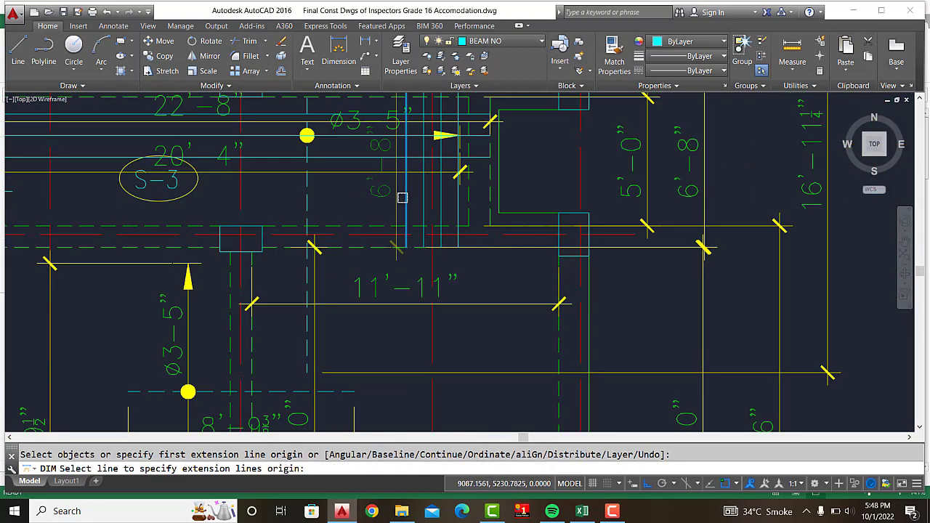
{"action": "mouse_move", "coordinate": [408, 173]}
{"action": "middle_mouse_down"}
{"action": "mouse_move", "coordinate": [398, 225]}
{"action": "mouse_move", "coordinate": [448, 298]}
{"action": "middle_mouse_up"}
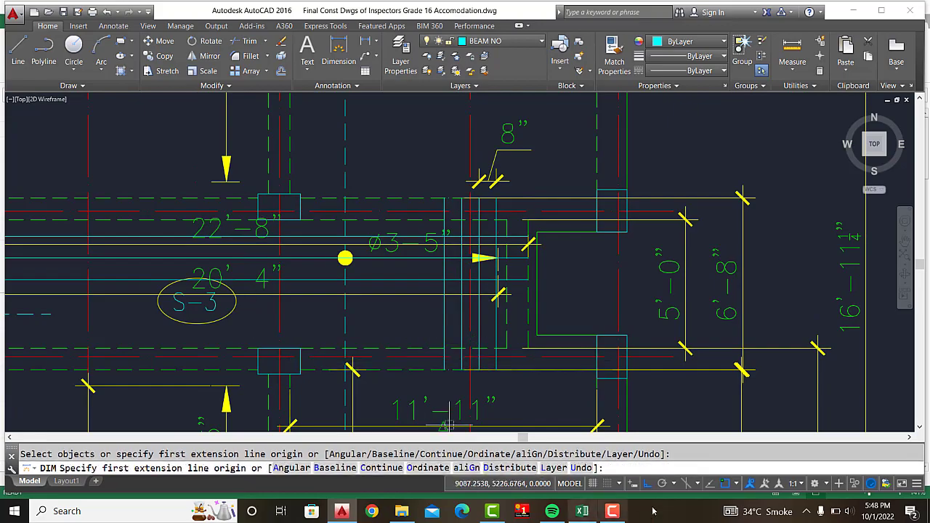
Step: Check row 7's distribution bars: mark S-3, #3, 10" spacing, 8 bars per member, total formula
{"action": "left_click", "coordinate": [585, 517]}
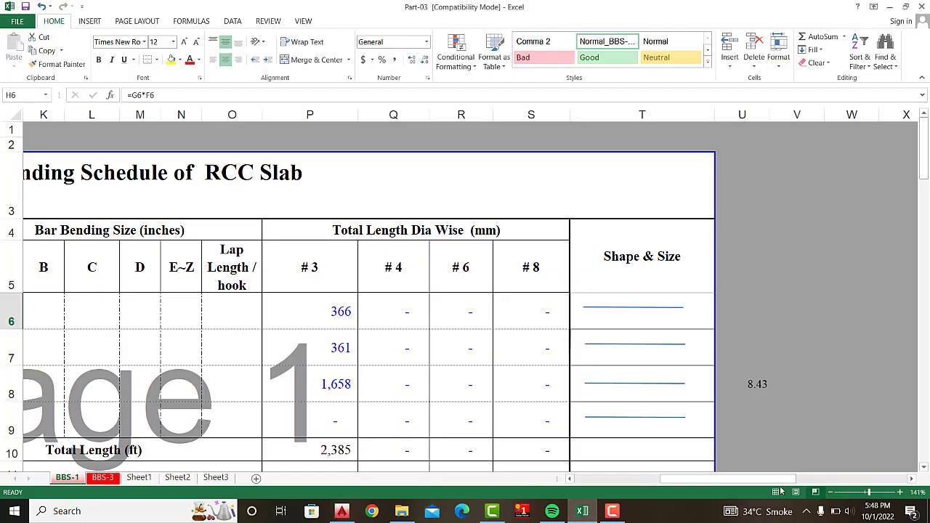
{"action": "left_click_drag", "start_coordinate": [776, 480], "coordinate": [691, 480]}
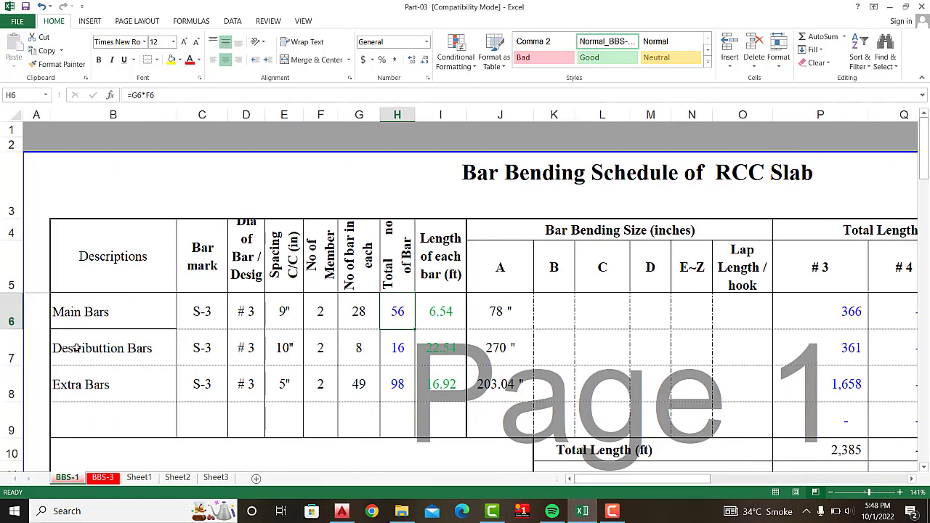
{"action": "left_click", "coordinate": [98, 347]}
{"action": "left_click", "coordinate": [226, 352]}
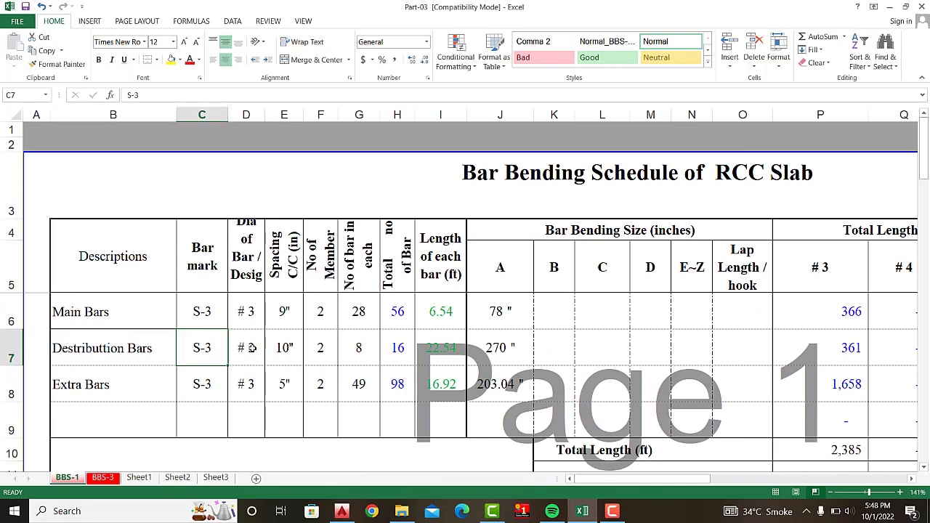
{"action": "left_click", "coordinate": [251, 348]}
{"action": "left_click", "coordinate": [290, 347]}
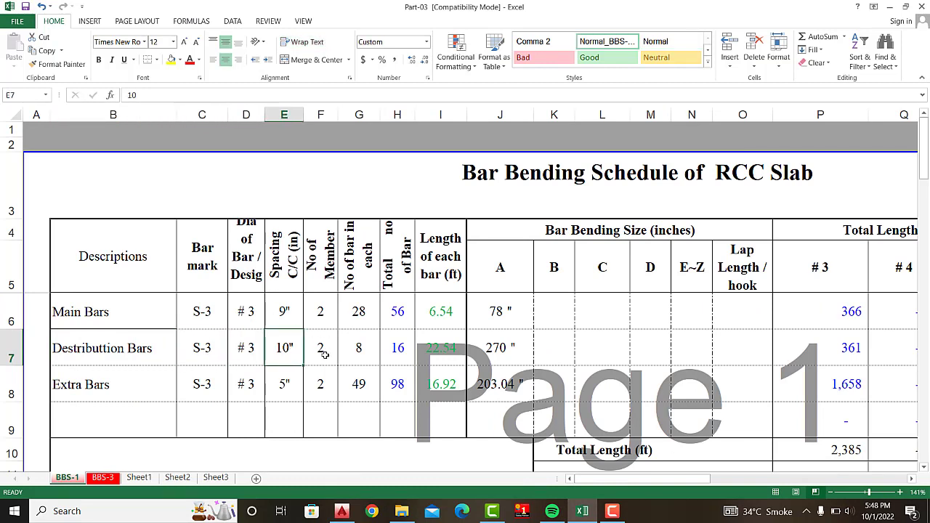
{"action": "left_click", "coordinate": [326, 356]}
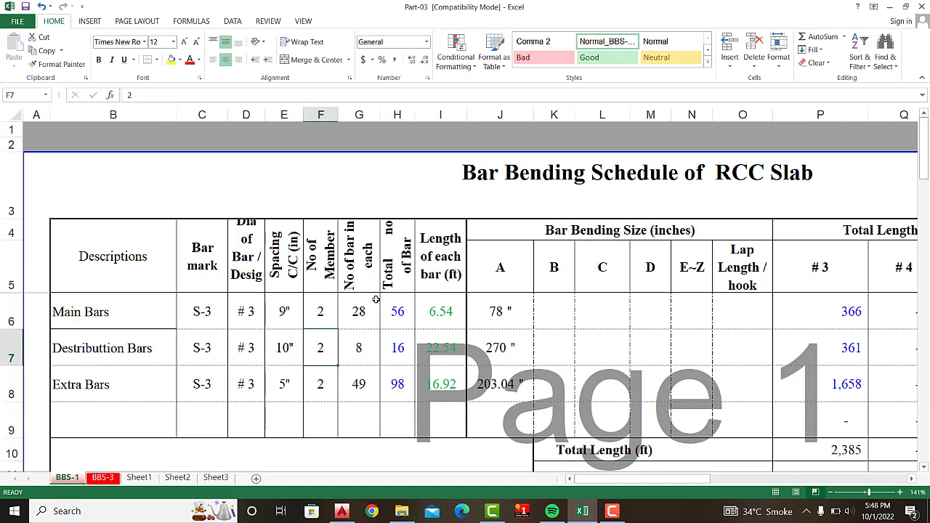
{"action": "left_click", "coordinate": [367, 357]}
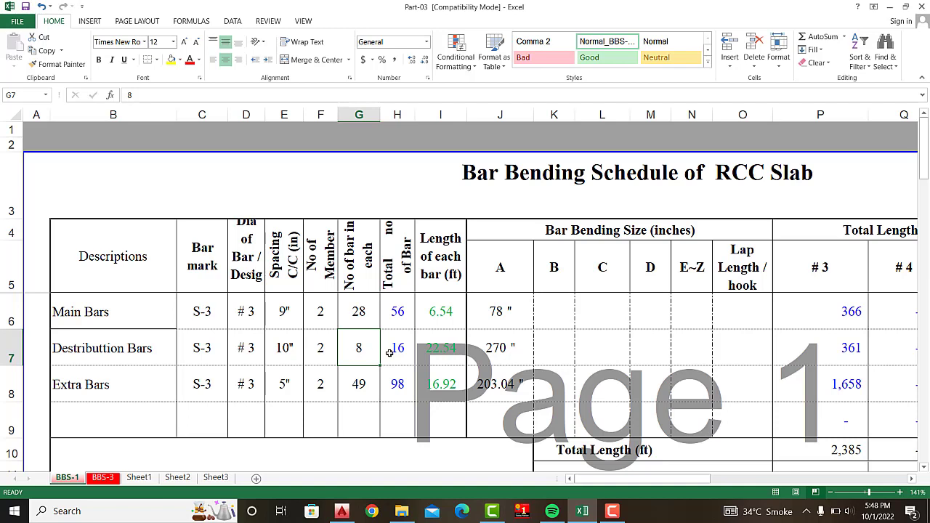
{"action": "left_click", "coordinate": [400, 359]}
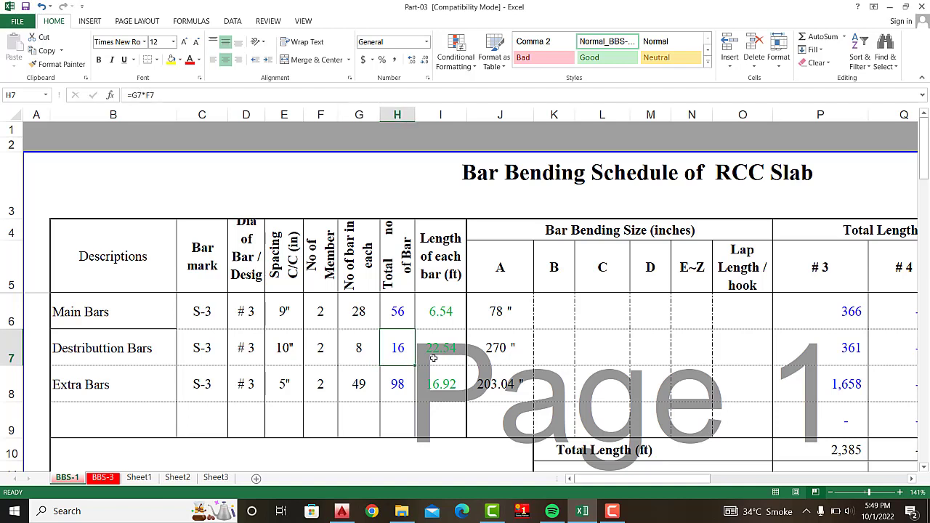
Step: Edit the 22.54 ft bar length in I7 and scroll the sheet back across the table
{"action": "left_click", "coordinate": [440, 358]}
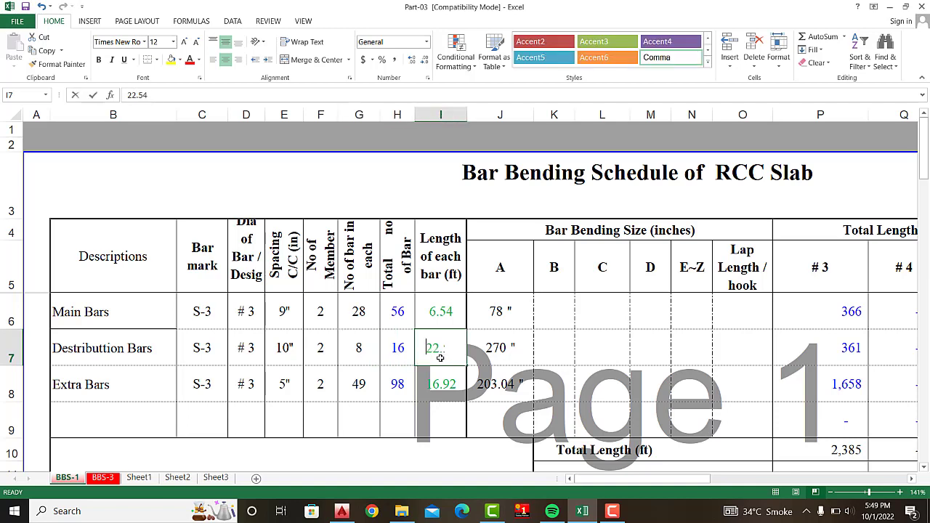
{"action": "double_click", "coordinate": [440, 359]}
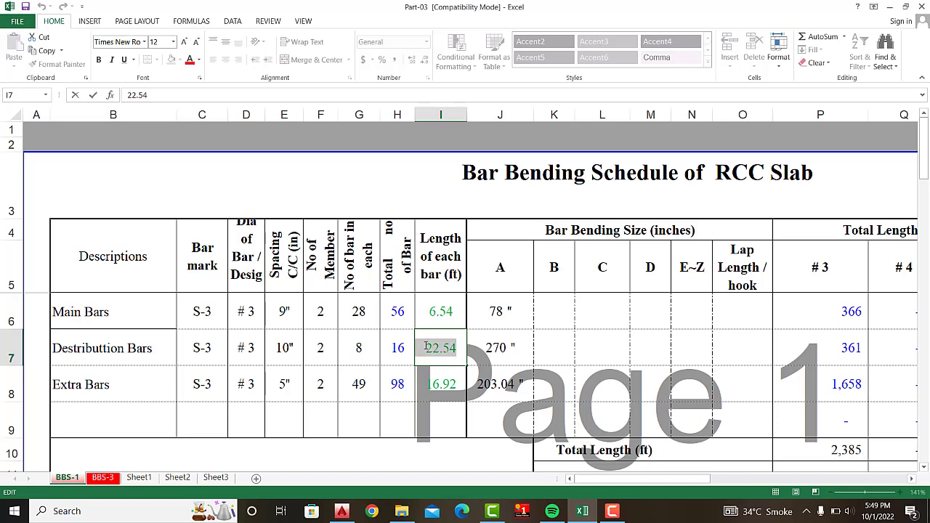
{"action": "left_click_drag", "start_coordinate": [434, 349], "coordinate": [411, 349]}
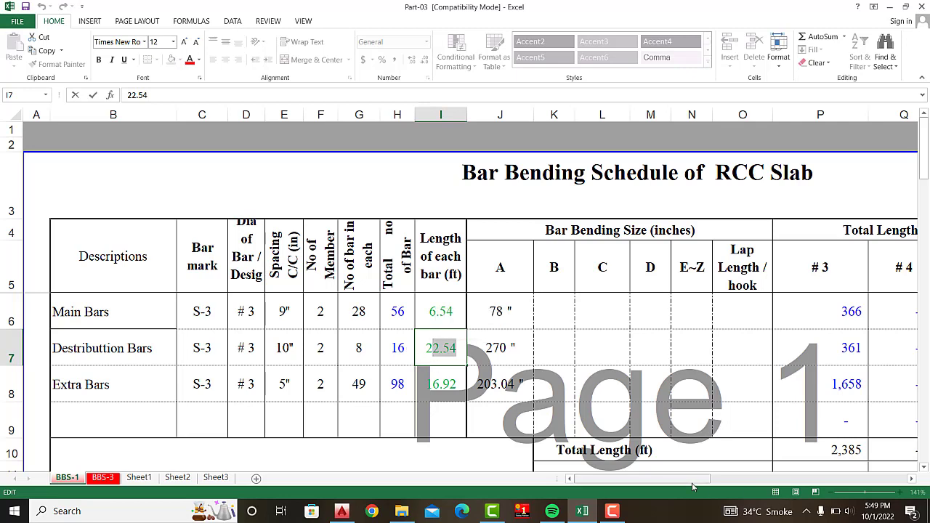
{"action": "left_click_drag", "start_coordinate": [699, 486], "coordinate": [743, 486]}
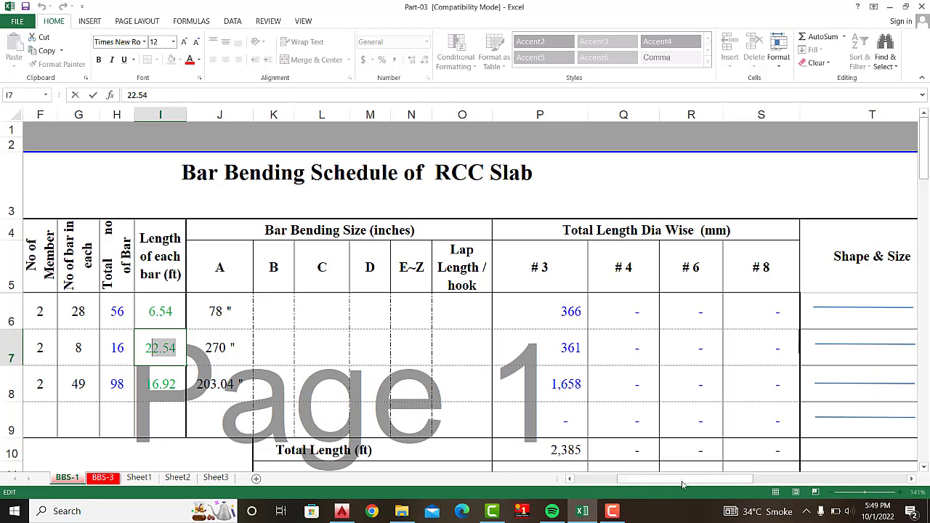
{"action": "left_click_drag", "start_coordinate": [683, 485], "coordinate": [639, 485]}
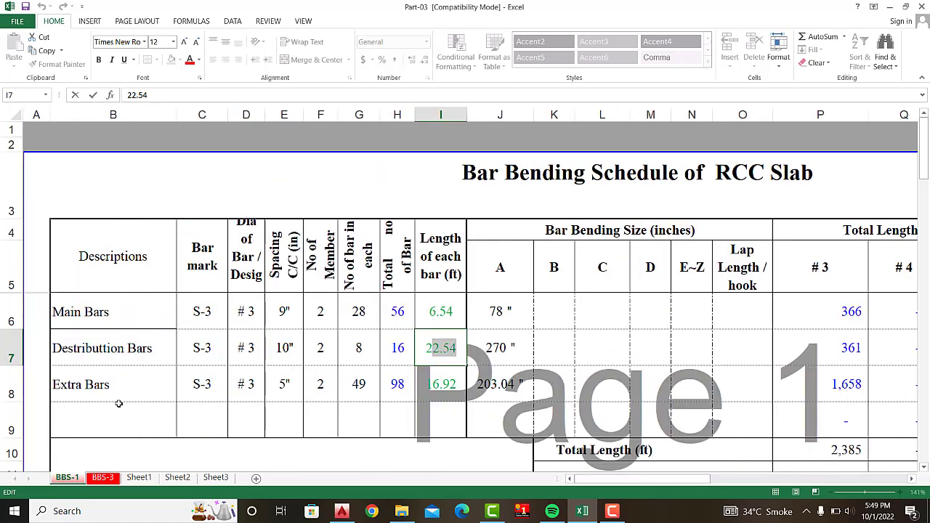
{"action": "left_click", "coordinate": [342, 511]}
Step: Cancel the pending dimension and pan across the plan toward slab S-3
{"action": "left_click", "coordinate": [476, 468]}
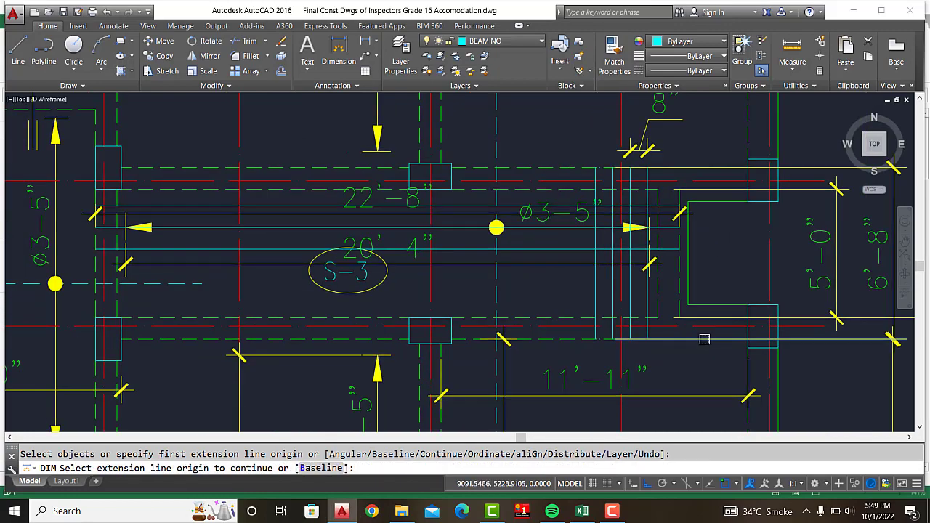
{"action": "key", "text": "Escape"}
{"action": "scroll", "coordinate": [704, 339], "scroll_direction": "down", "scroll_amount": 2}
{"action": "scroll", "coordinate": [572, 328], "scroll_direction": "down", "scroll_amount": 3}
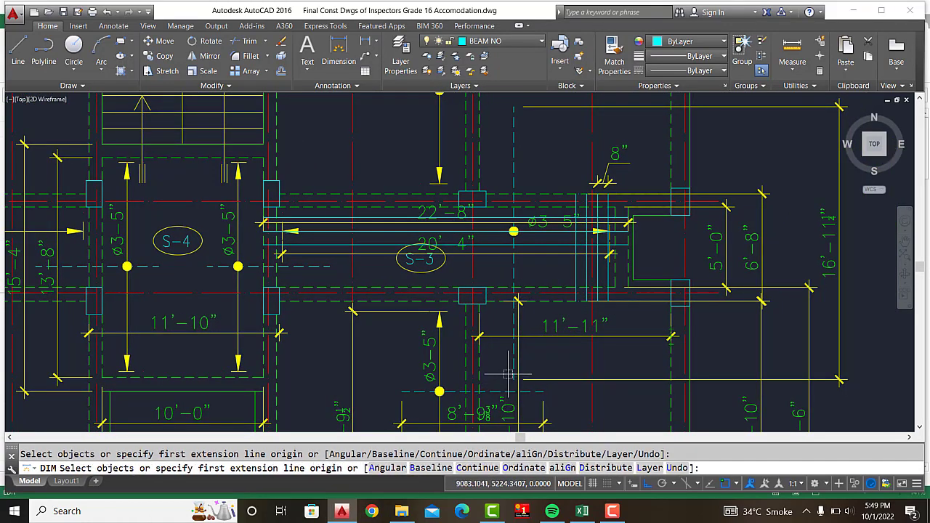
{"action": "scroll", "coordinate": [512, 337], "scroll_direction": "down", "scroll_amount": 2}
{"action": "scroll", "coordinate": [467, 232], "scroll_direction": "down", "scroll_amount": 3}
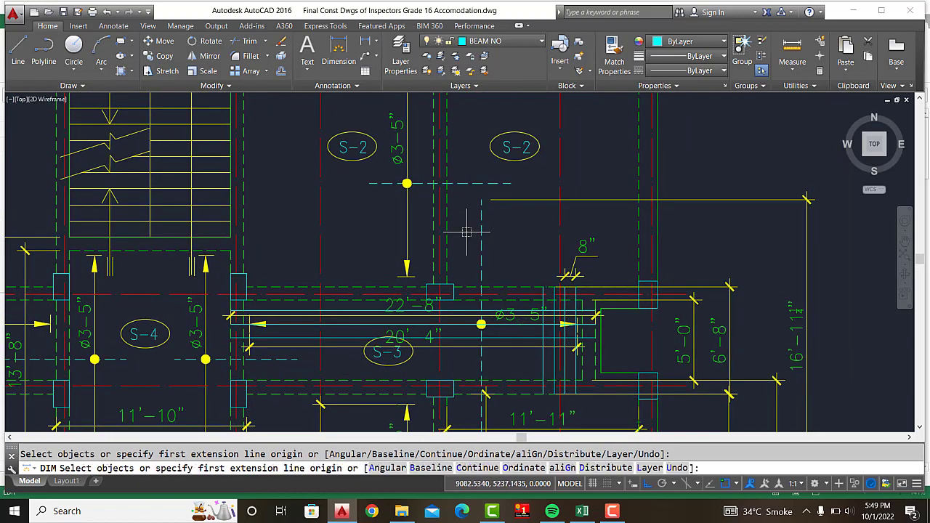
{"action": "scroll", "coordinate": [477, 197], "scroll_direction": "up", "scroll_amount": 8}
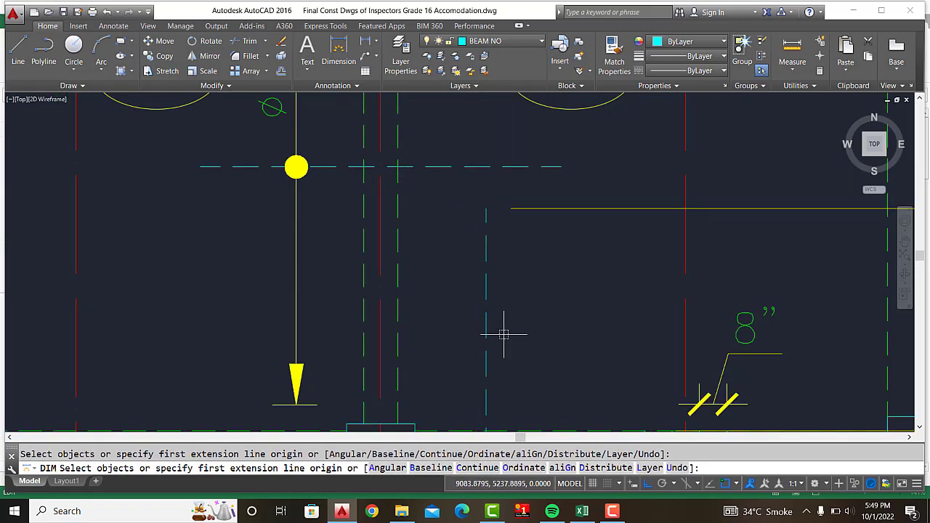
{"action": "mouse_move", "coordinate": [502, 332]}
{"action": "middle_mouse_down"}
{"action": "mouse_move", "coordinate": [486, 119]}
{"action": "mouse_move", "coordinate": [504, 298]}
{"action": "mouse_move", "coordinate": [505, 128]}
{"action": "middle_mouse_up"}
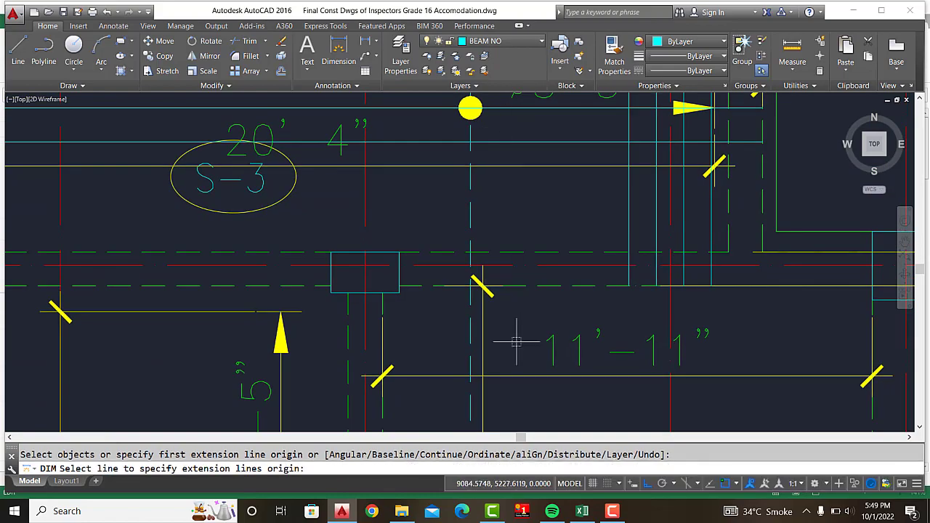
{"action": "middle_click_drag", "start_coordinate": [509, 339], "coordinate": [509, 193]}
{"action": "scroll", "coordinate": [506, 253], "scroll_direction": "down", "scroll_amount": 2}
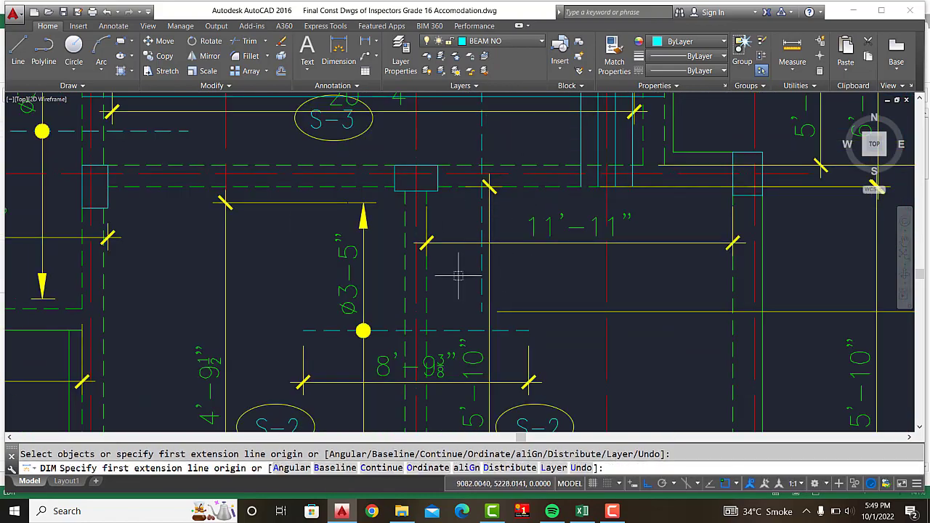
{"action": "scroll", "coordinate": [459, 270], "scroll_direction": "down", "scroll_amount": 3}
Step: Zoom in on the Typical Slab Reinforcement Plan's 6'-4 7/8" MAX OF dimension
{"action": "mouse_move", "coordinate": [522, 305]}
{"action": "middle_mouse_down"}
{"action": "mouse_move", "coordinate": [637, 305]}
{"action": "mouse_move", "coordinate": [381, 324]}
{"action": "mouse_move", "coordinate": [382, 392]}
{"action": "middle_mouse_up"}
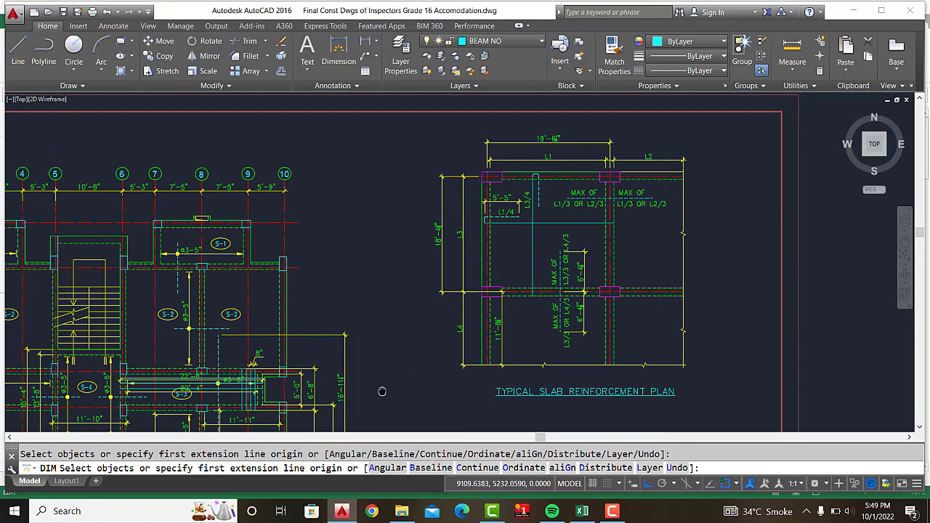
{"action": "scroll", "coordinate": [561, 351], "scroll_direction": "up", "scroll_amount": 4}
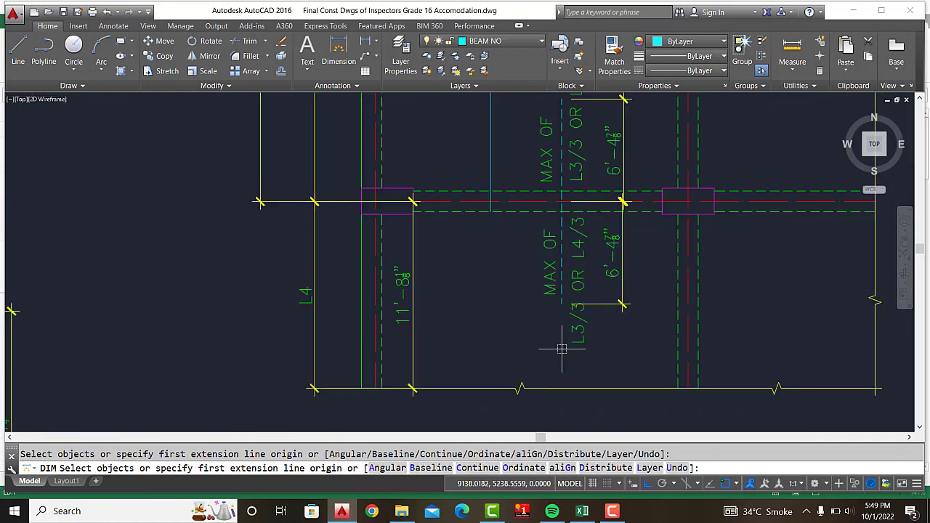
{"action": "scroll", "coordinate": [565, 242], "scroll_direction": "up", "scroll_amount": 1}
{"action": "scroll", "coordinate": [561, 242], "scroll_direction": "up", "scroll_amount": 2}
{"action": "scroll", "coordinate": [490, 267], "scroll_direction": "up", "scroll_amount": 1}
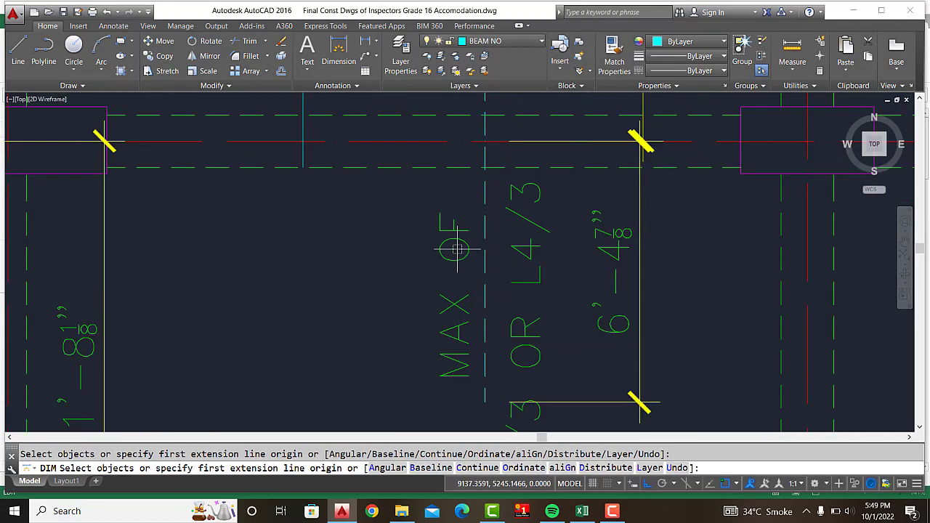
{"action": "key", "text": "Return"}
{"action": "scroll", "coordinate": [492, 264], "scroll_direction": "down", "scroll_amount": 1}
{"action": "scroll", "coordinate": [502, 272], "scroll_direction": "down", "scroll_amount": 1}
{"action": "scroll", "coordinate": [374, 349], "scroll_direction": "down", "scroll_amount": 2}
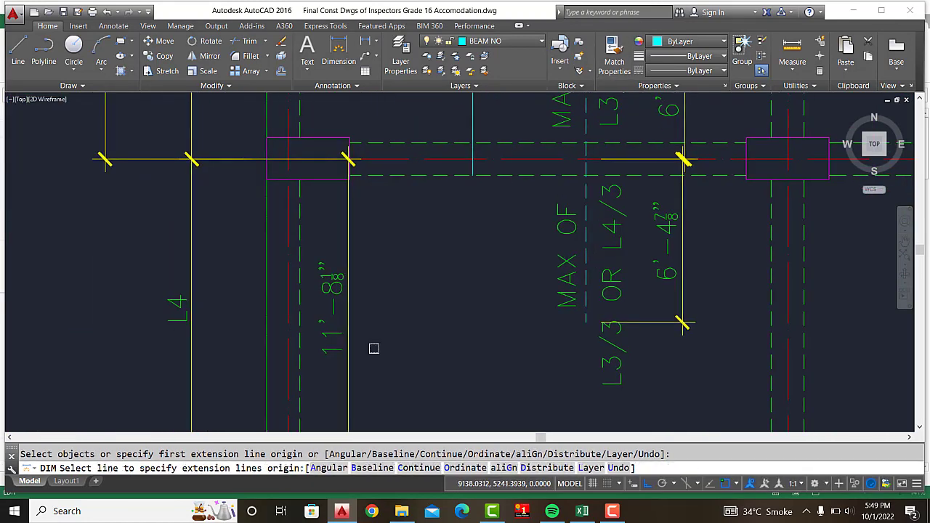
{"action": "scroll", "coordinate": [278, 262], "scroll_direction": "down", "scroll_amount": 2}
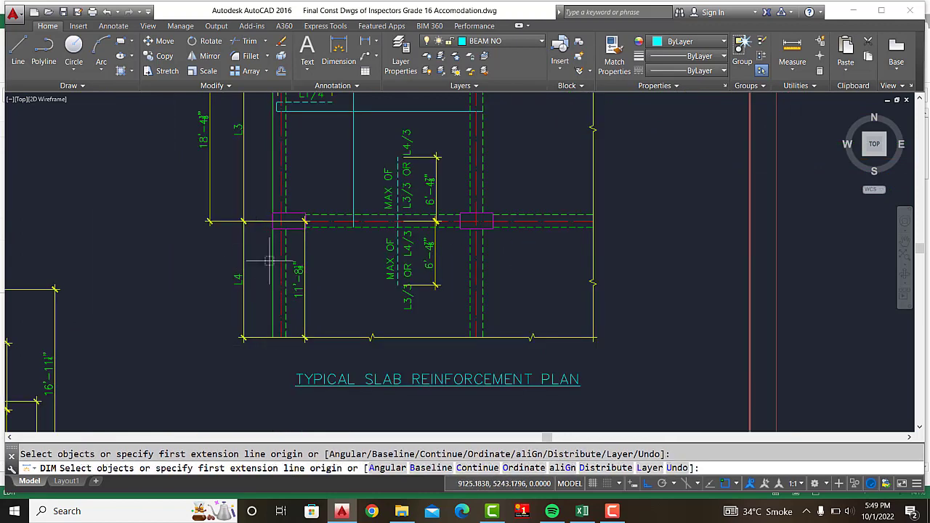
{"action": "scroll", "coordinate": [302, 220], "scroll_direction": "up", "scroll_amount": 3}
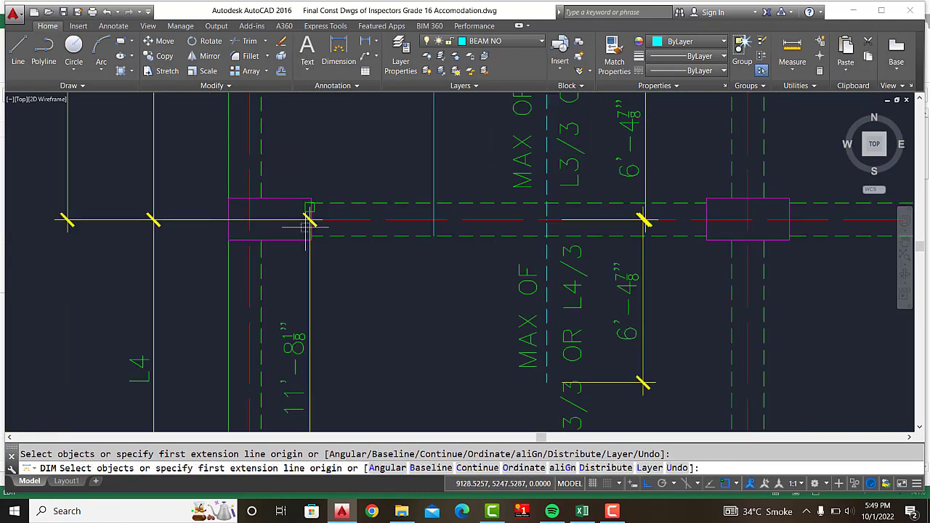
{"action": "middle_click_drag", "start_coordinate": [608, 315], "coordinate": [390, 230]}
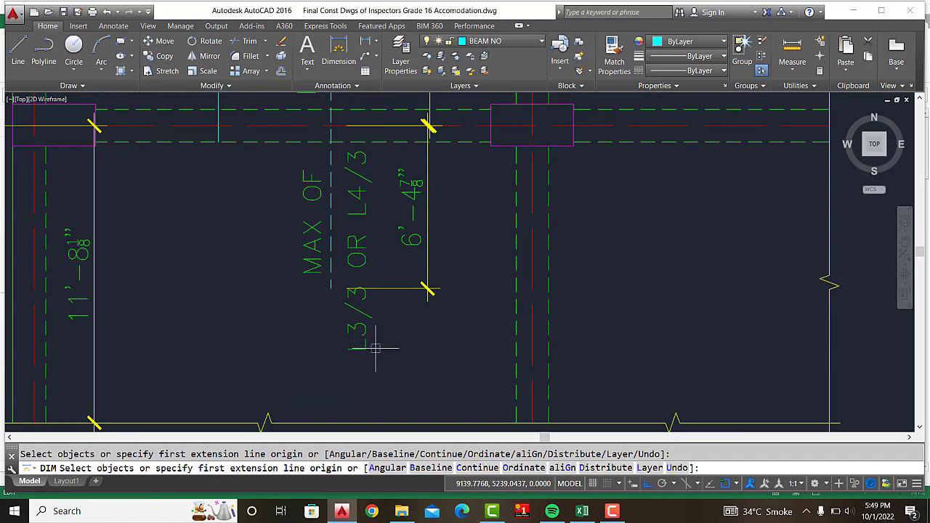
Step: Place a 6'-4 7/8" dimension to the left of the lower MAX OF note
{"action": "left_click", "coordinate": [337, 47]}
{"action": "left_click", "coordinate": [331, 125]}
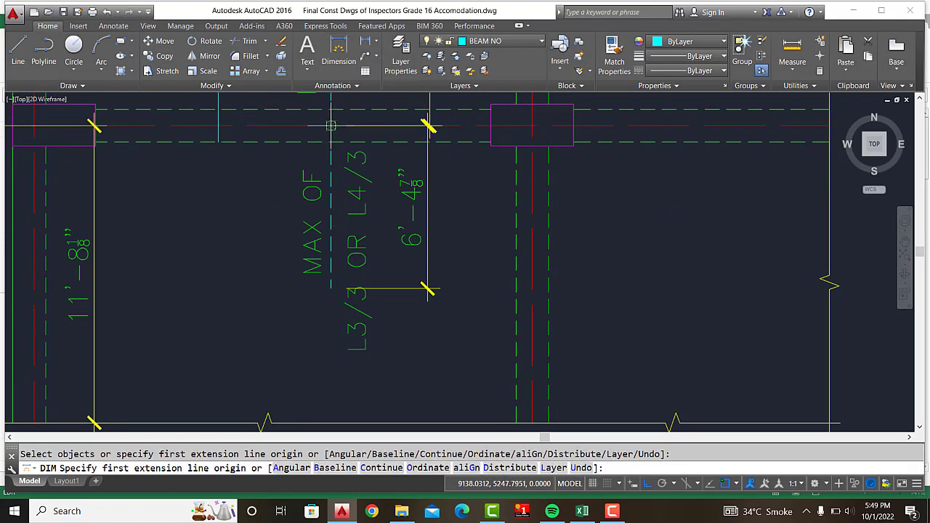
{"action": "left_click", "coordinate": [330, 289]}
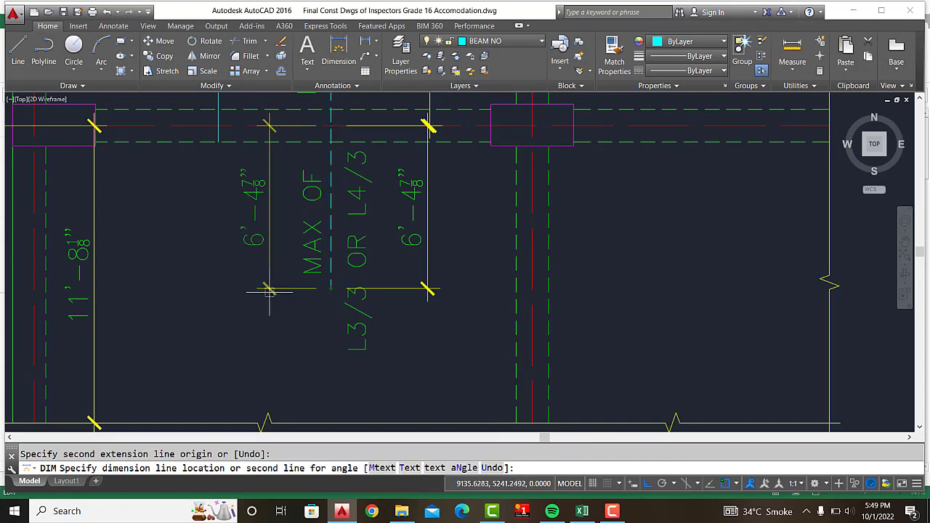
{"action": "left_click", "coordinate": [268, 190]}
Step: Add the matching 6'-4 7/8" dimension beside the upper MAX OF note above the beam
{"action": "middle_click_drag", "start_coordinate": [357, 199], "coordinate": [421, 307]}
{"action": "scroll", "coordinate": [422, 308], "scroll_direction": "down", "scroll_amount": 2}
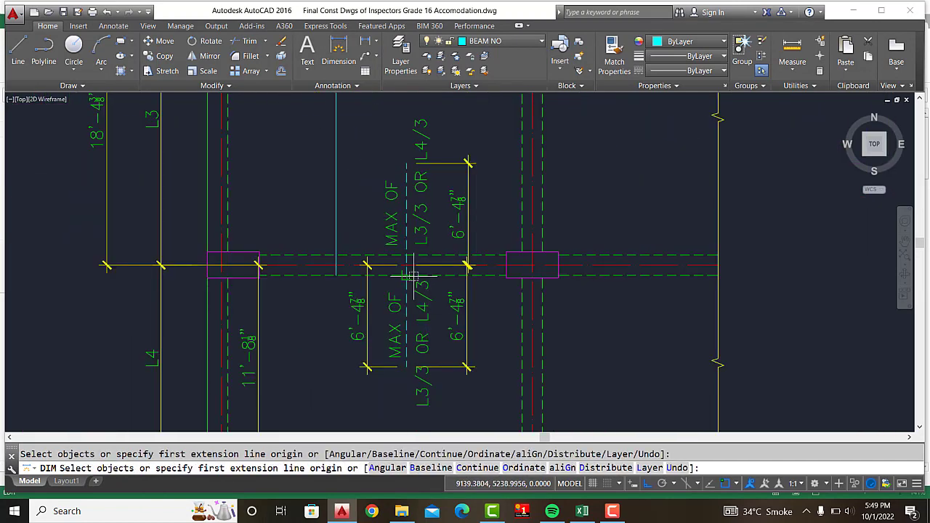
{"action": "middle_click_drag", "start_coordinate": [131, 174], "coordinate": [134, 291]}
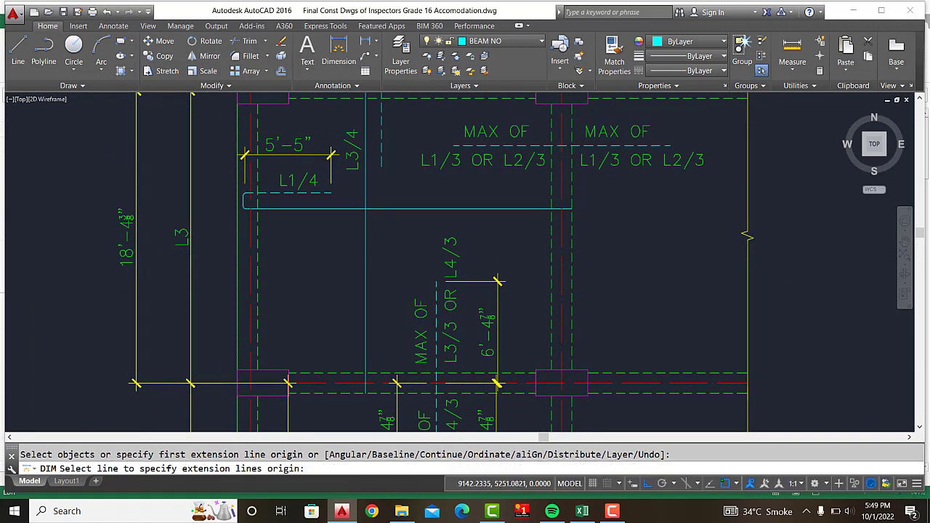
{"action": "middle_click_drag", "start_coordinate": [483, 345], "coordinate": [462, 317]}
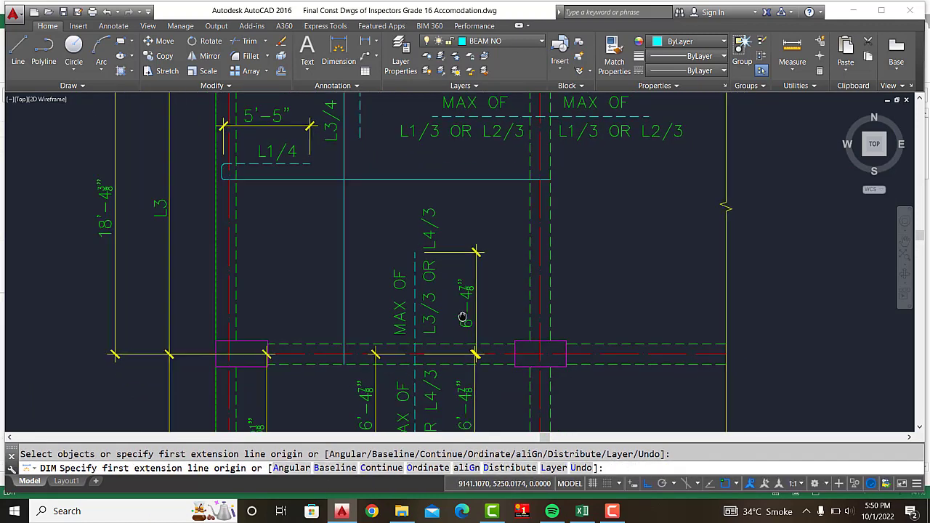
{"action": "left_click", "coordinate": [413, 351]}
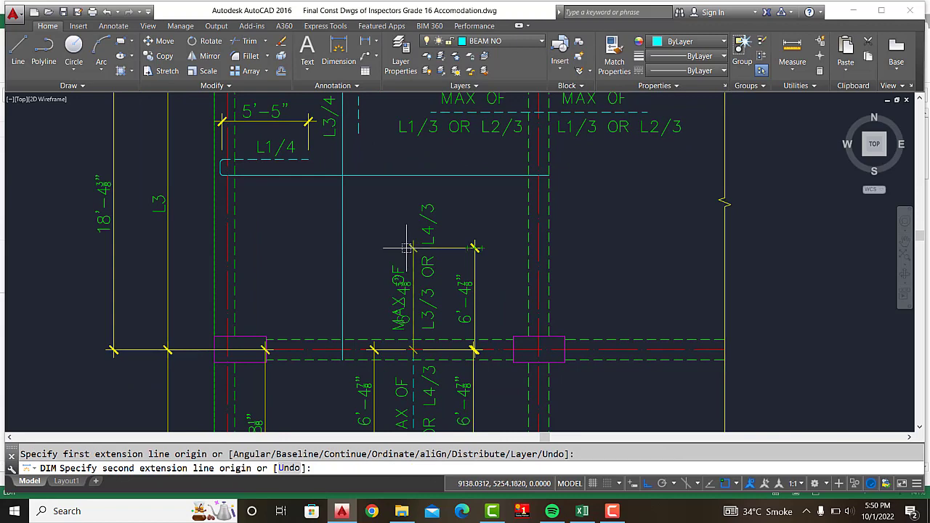
{"action": "left_click", "coordinate": [413, 248]}
{"action": "left_click", "coordinate": [378, 242]}
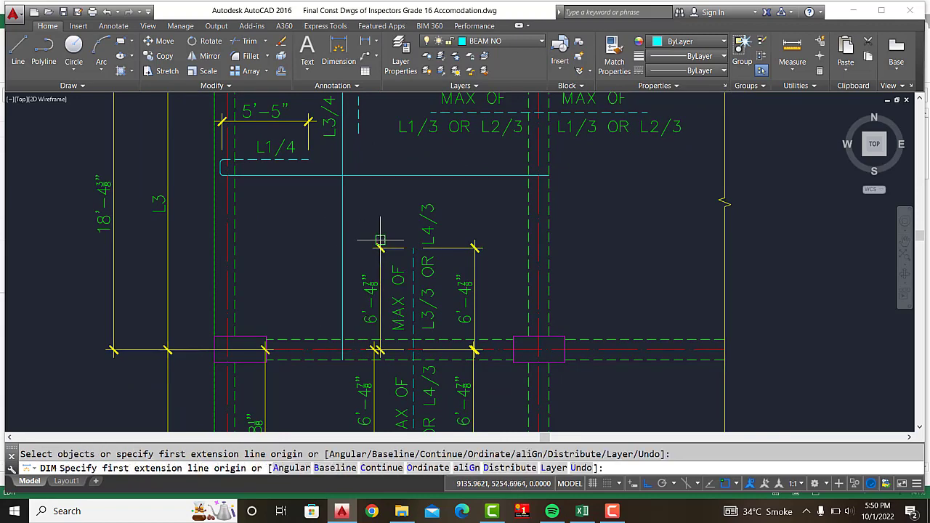
{"action": "middle_click_drag", "start_coordinate": [379, 304], "coordinate": [392, 208]}
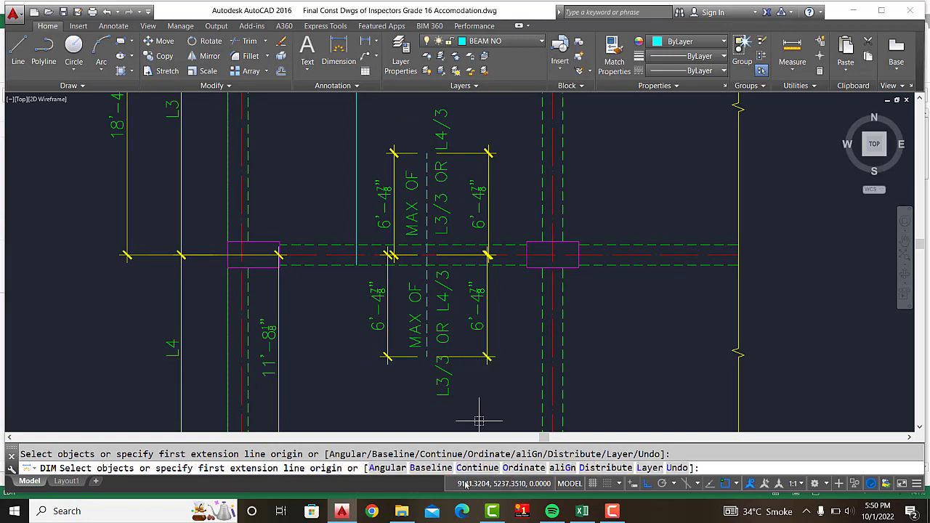
{"action": "scroll", "coordinate": [479, 421], "scroll_direction": "down", "scroll_amount": 10}
Step: Dimension the 16'-8" span right of slab S-3, alongside the existing 16'-11¼" dimension
{"action": "scroll", "coordinate": [437, 252], "scroll_direction": "up", "scroll_amount": 2}
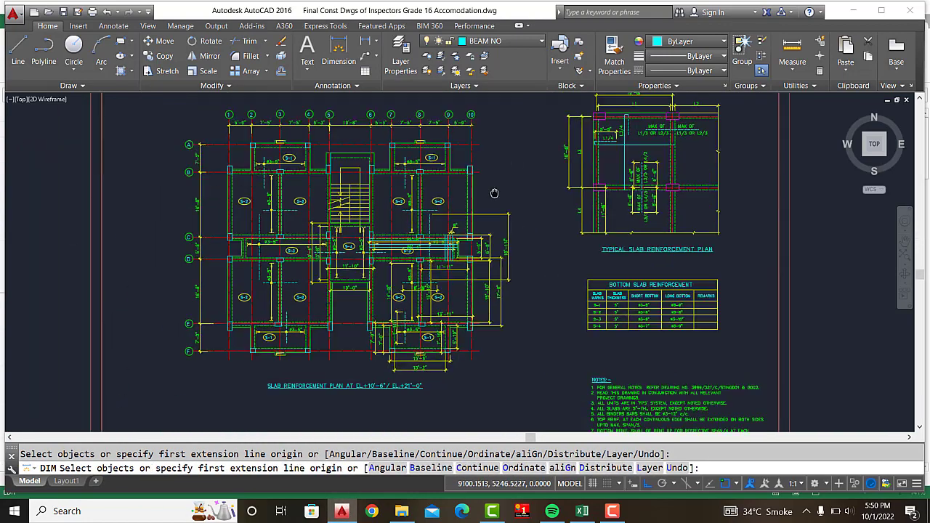
{"action": "scroll", "coordinate": [437, 252], "scroll_direction": "up", "scroll_amount": 3}
{"action": "scroll", "coordinate": [436, 252], "scroll_direction": "up", "scroll_amount": 4}
{"action": "mouse_move", "coordinate": [437, 252]}
{"action": "middle_mouse_down"}
{"action": "mouse_move", "coordinate": [420, 191]}
{"action": "mouse_move", "coordinate": [426, 202]}
{"action": "middle_mouse_up"}
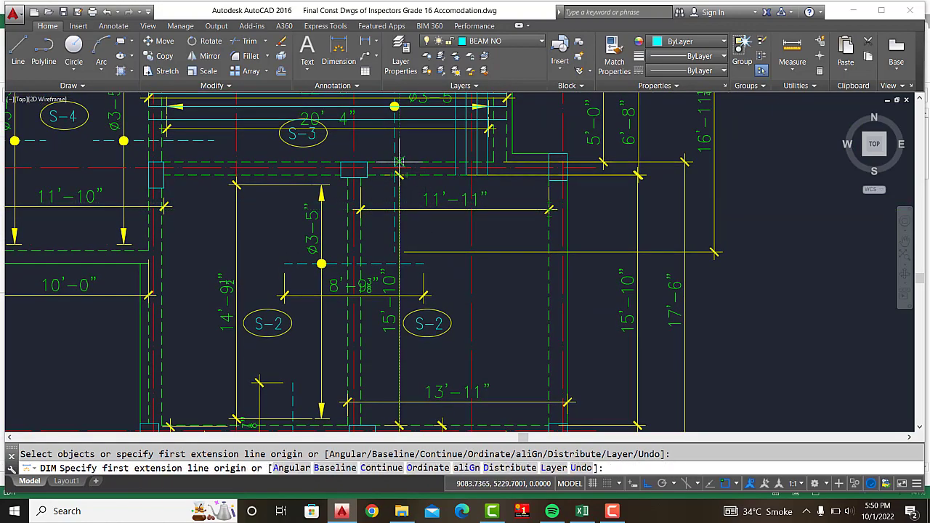
{"action": "mouse_move", "coordinate": [647, 287]}
{"action": "middle_mouse_down"}
{"action": "mouse_move", "coordinate": [561, 195]}
{"action": "mouse_move", "coordinate": [571, 290]}
{"action": "middle_mouse_up"}
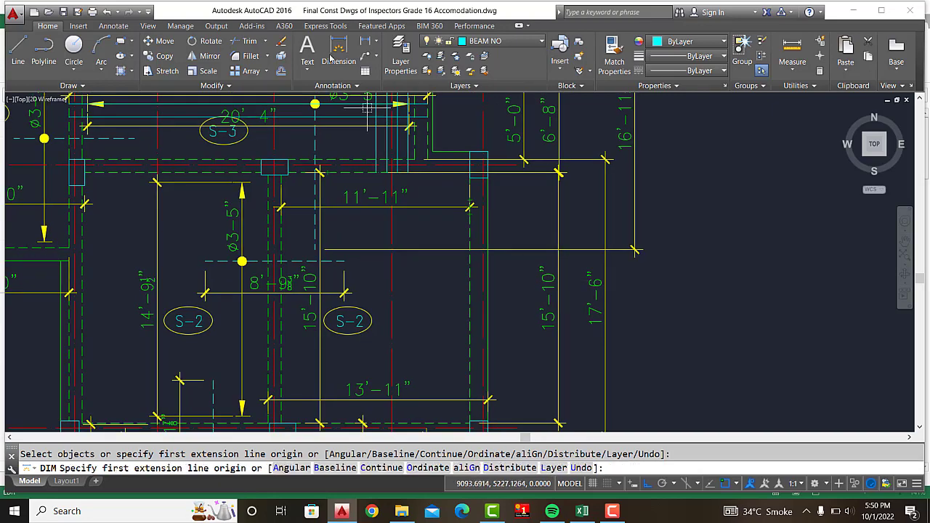
{"action": "middle_click_drag", "start_coordinate": [556, 214], "coordinate": [535, 133]}
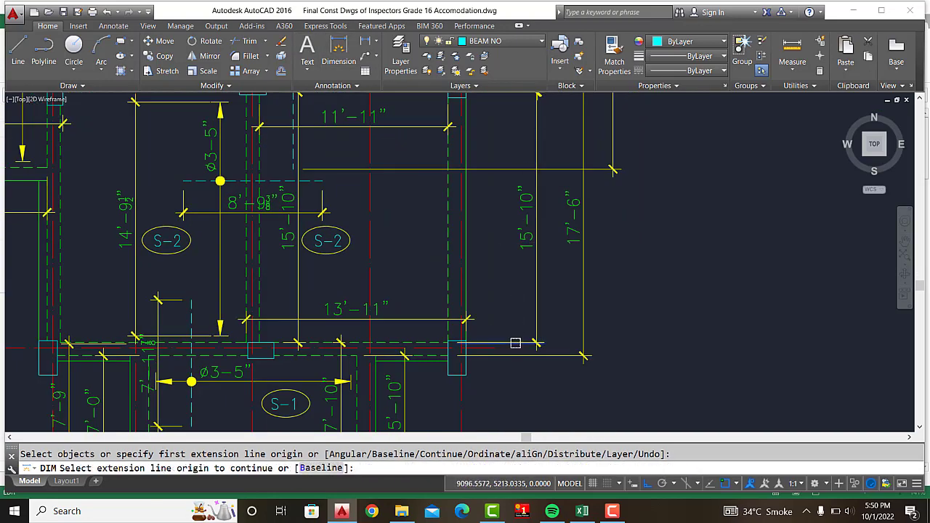
{"action": "left_click", "coordinate": [495, 349]}
{"action": "middle_click_drag", "start_coordinate": [509, 194], "coordinate": [469, 420]}
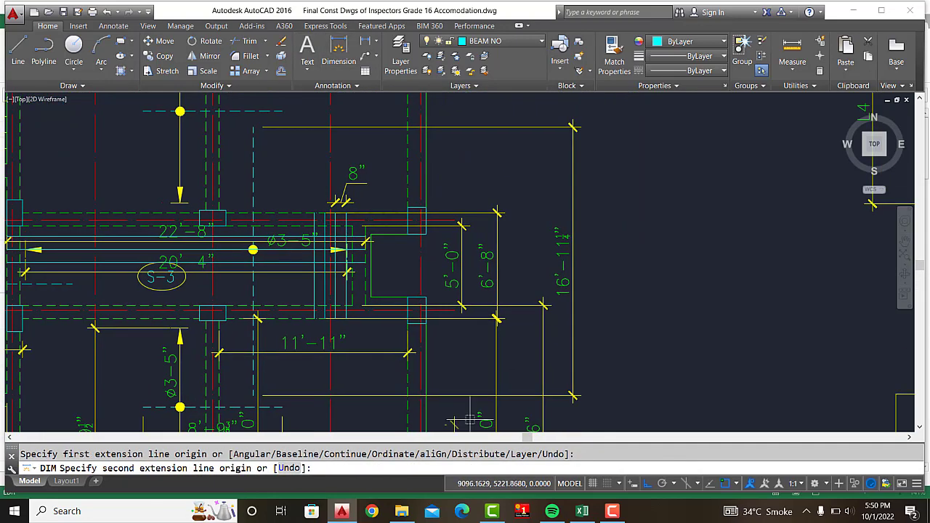
{"action": "left_click", "coordinate": [455, 310]}
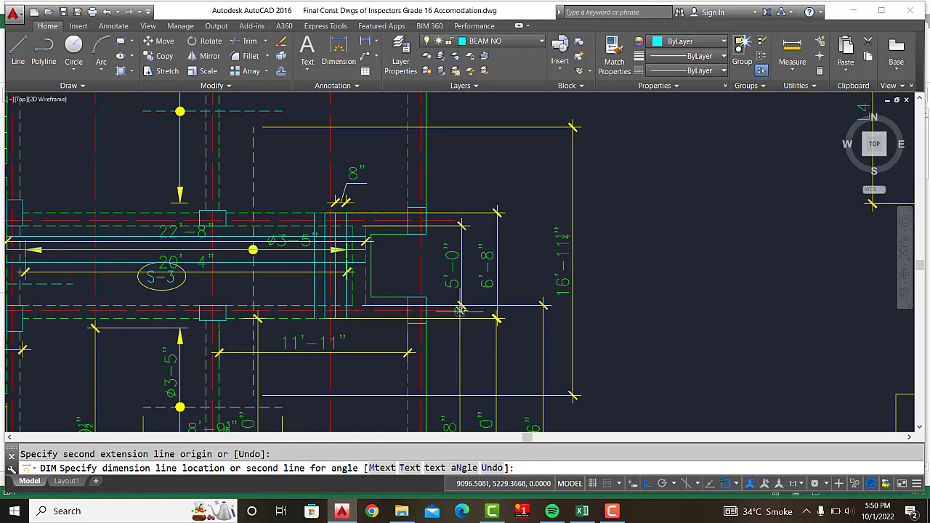
{"action": "scroll", "coordinate": [625, 262], "scroll_direction": "down", "scroll_amount": 5}
{"action": "scroll", "coordinate": [625, 262], "scroll_direction": "up", "scroll_amount": 2}
{"action": "scroll", "coordinate": [640, 265], "scroll_direction": "up", "scroll_amount": 2}
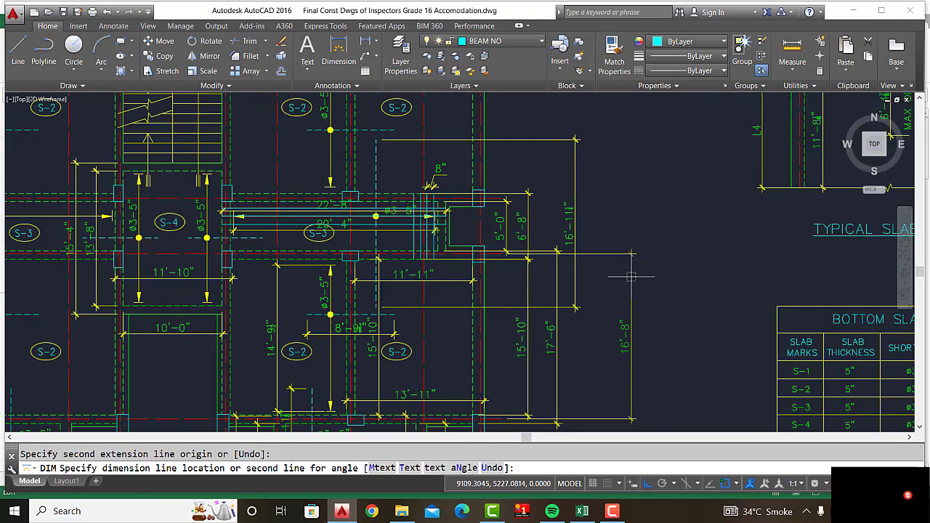
{"action": "left_click", "coordinate": [631, 265]}
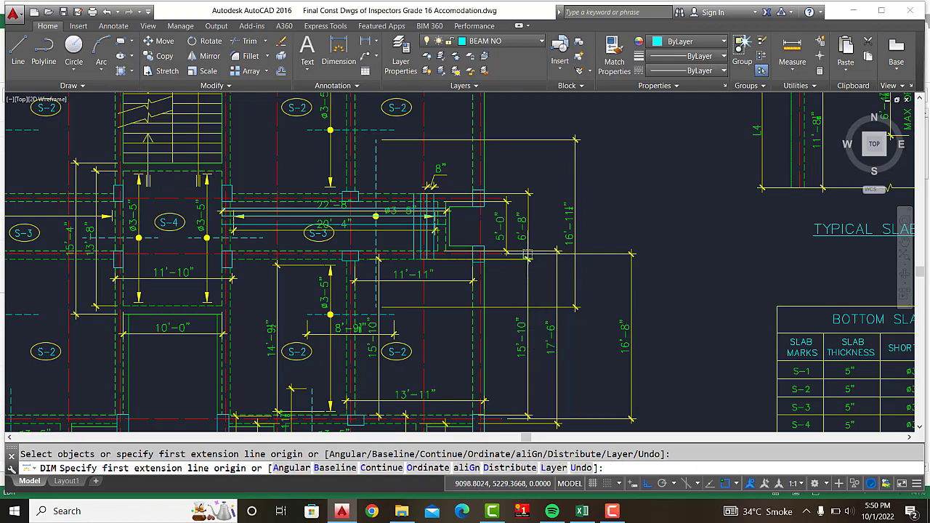
{"action": "scroll", "coordinate": [345, 285], "scroll_direction": "up", "scroll_amount": 4}
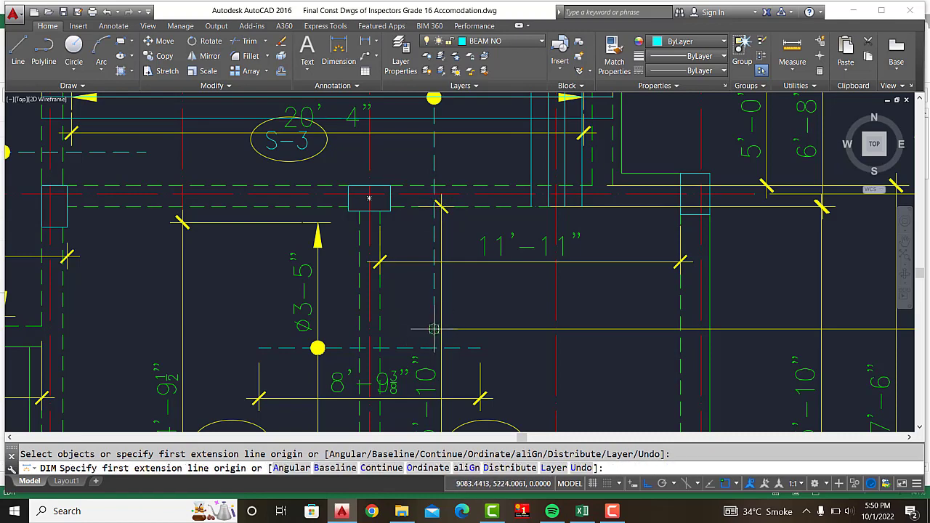
Step: Place a first vertical dimension in the S-3 area near the S-2 slab labels
{"action": "middle_click_drag", "start_coordinate": [434, 329], "coordinate": [427, 404]}
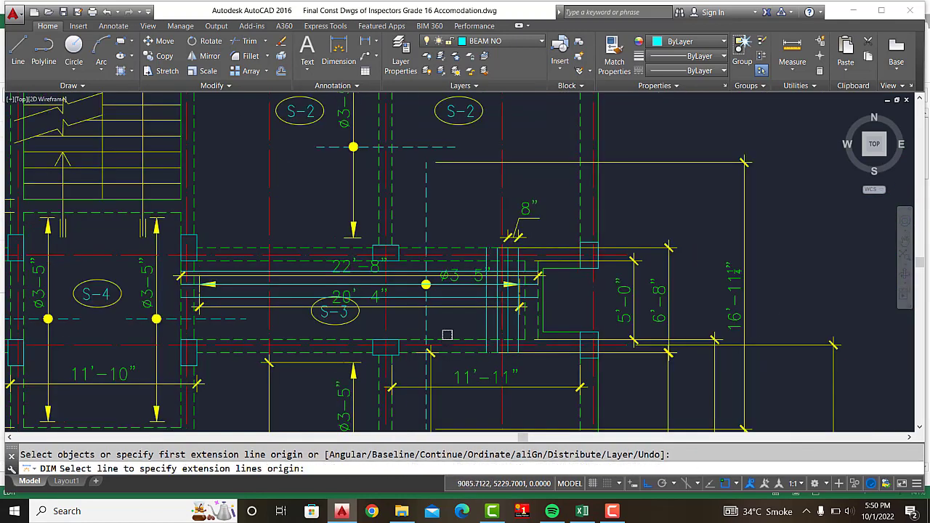
{"action": "scroll", "coordinate": [425, 247], "scroll_direction": "down", "scroll_amount": 2}
{"action": "scroll", "coordinate": [420, 244], "scroll_direction": "up", "scroll_amount": 5}
{"action": "middle_click_drag", "start_coordinate": [426, 255], "coordinate": [411, 372]}
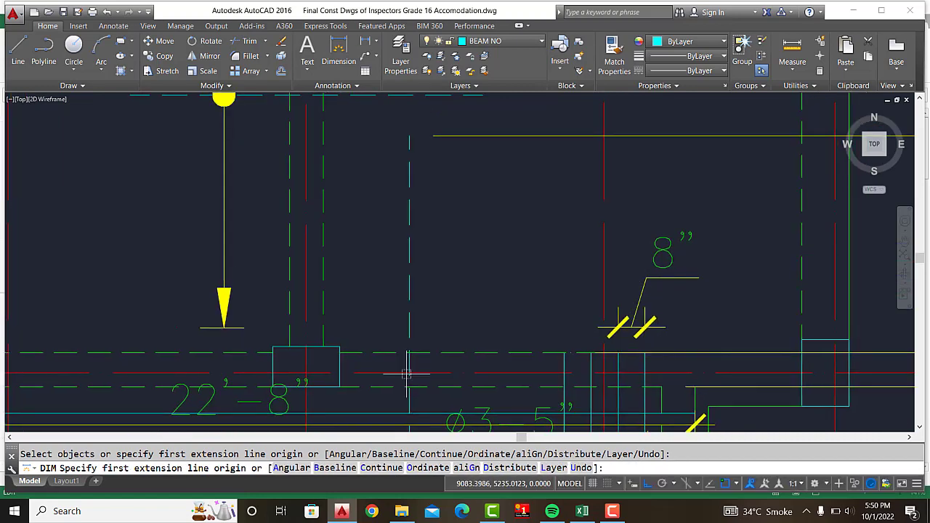
{"action": "middle_click_drag", "start_coordinate": [409, 136], "coordinate": [387, 258]}
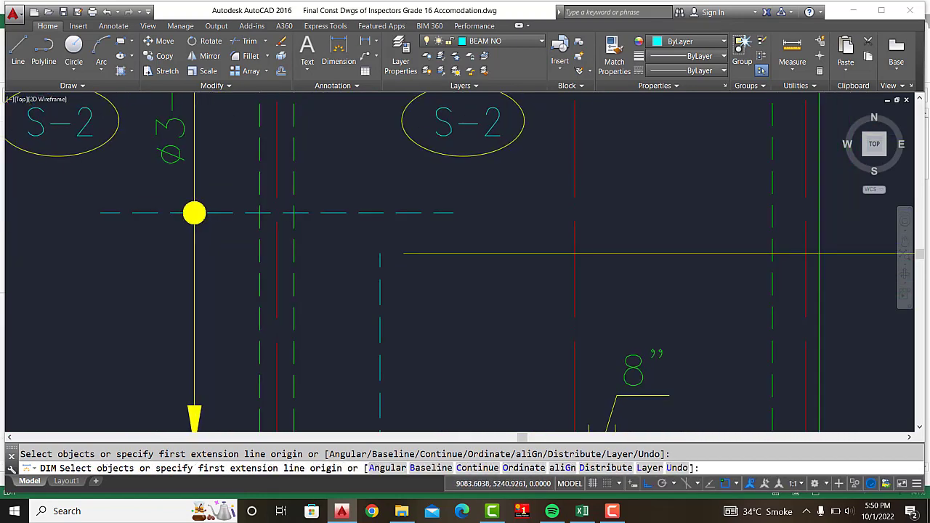
{"action": "scroll", "coordinate": [387, 259], "scroll_direction": "down", "scroll_amount": 4}
{"action": "scroll", "coordinate": [387, 259], "scroll_direction": "down", "scroll_amount": 2}
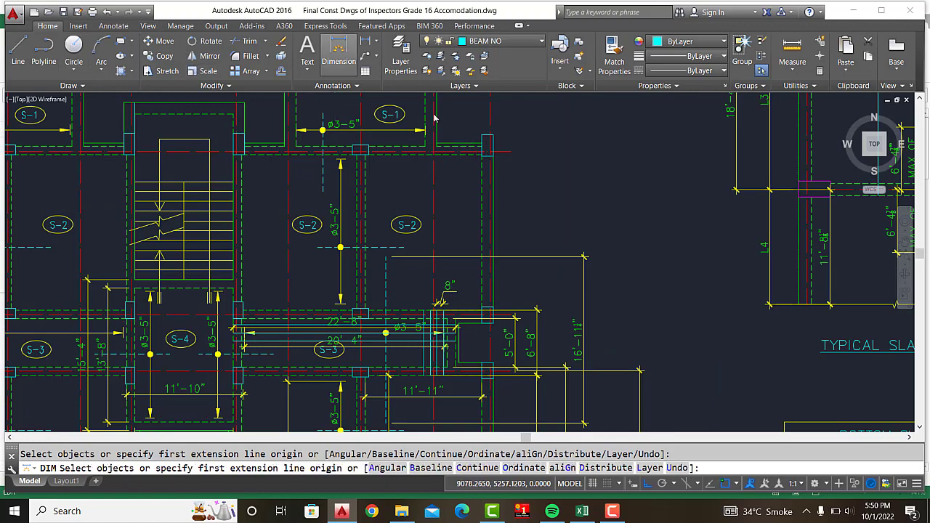
{"action": "scroll", "coordinate": [505, 315], "scroll_direction": "up", "scroll_amount": 4}
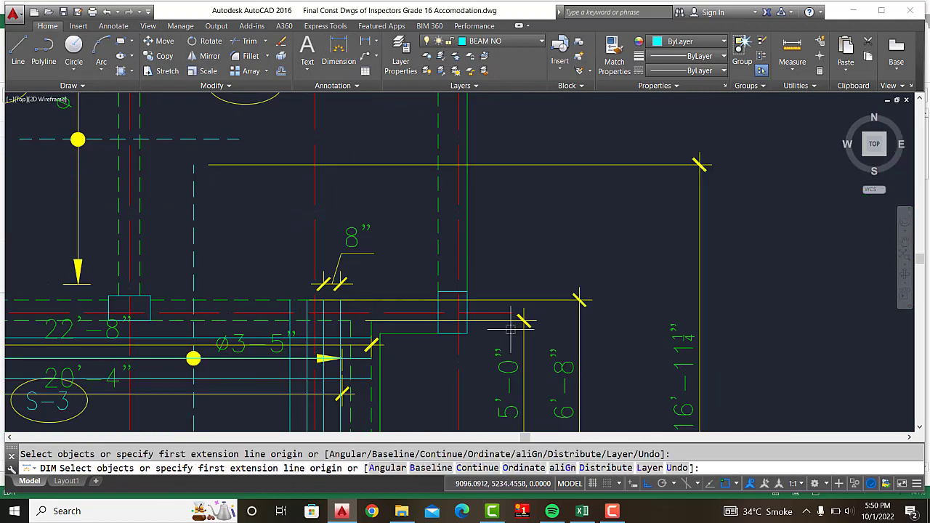
{"action": "left_click", "coordinate": [458, 315]}
{"action": "scroll", "coordinate": [461, 312], "scroll_direction": "up", "scroll_amount": 2}
{"action": "scroll", "coordinate": [462, 309], "scroll_direction": "up", "scroll_amount": 2}
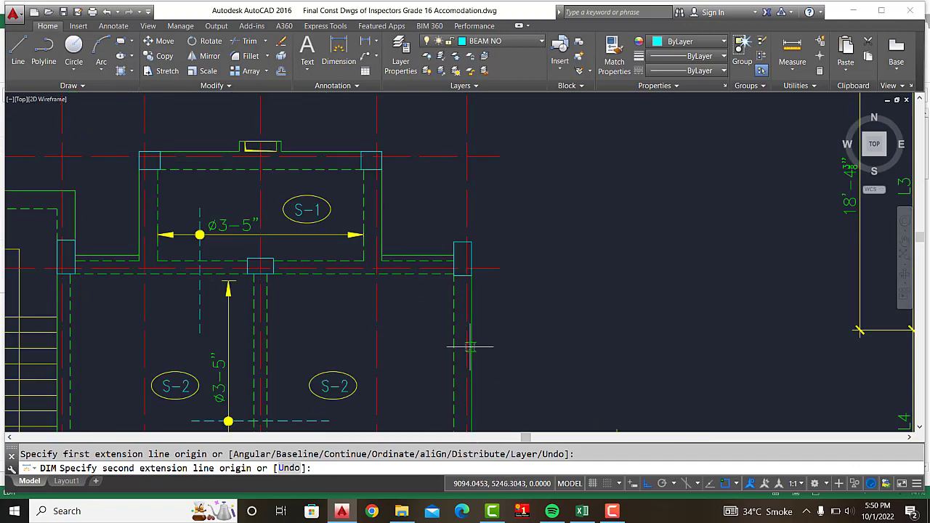
{"action": "scroll", "coordinate": [465, 302], "scroll_direction": "up", "scroll_amount": 2}
{"action": "left_click", "coordinate": [462, 192]}
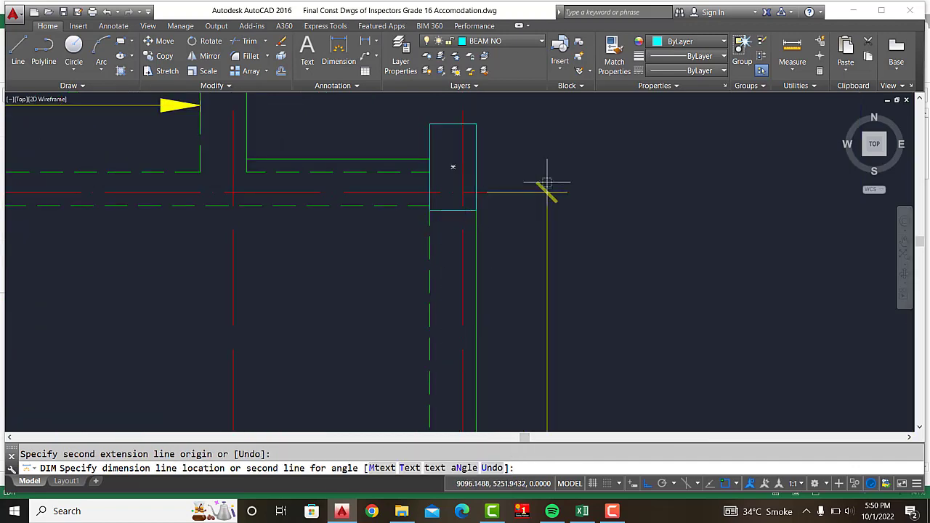
{"action": "scroll", "coordinate": [547, 187], "scroll_direction": "down", "scroll_amount": 3}
{"action": "left_click", "coordinate": [563, 183]}
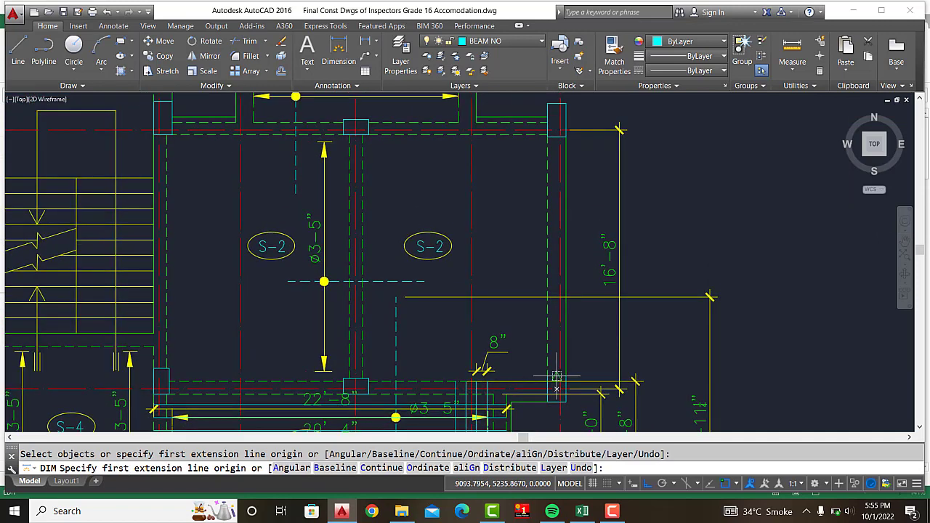
Step: Add vertical 5'-10 7/8" and 5'-8" dimensions beside slab S-3
{"action": "scroll", "coordinate": [605, 291], "scroll_direction": "up", "scroll_amount": 2}
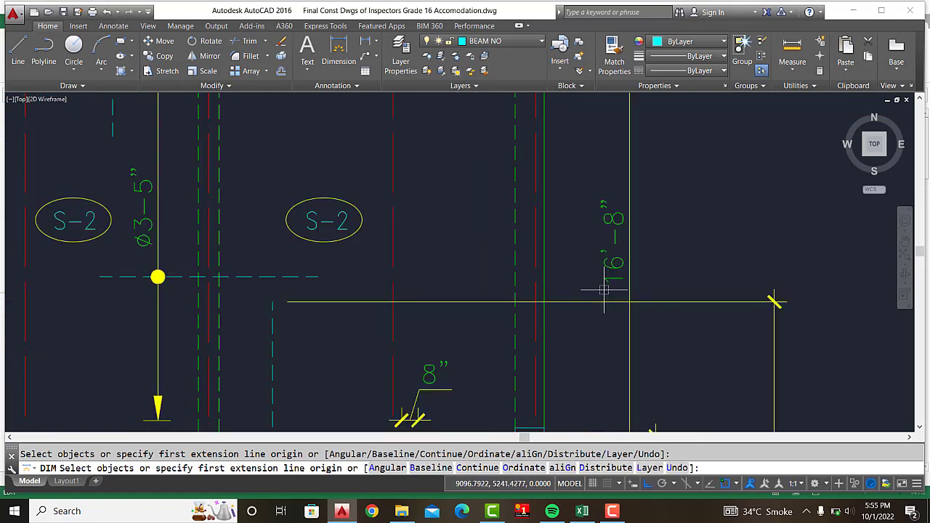
{"action": "middle_click_drag", "start_coordinate": [604, 291], "coordinate": [654, 178]}
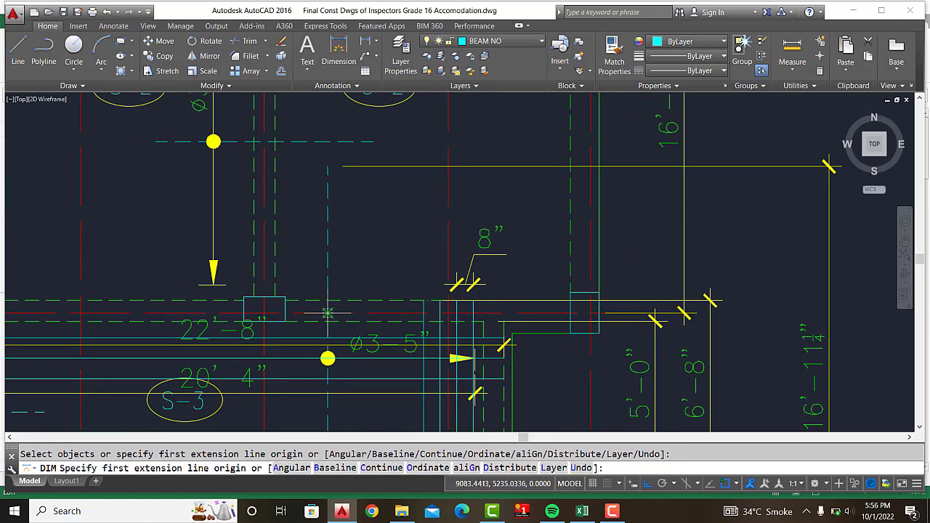
{"action": "left_click", "coordinate": [328, 313]}
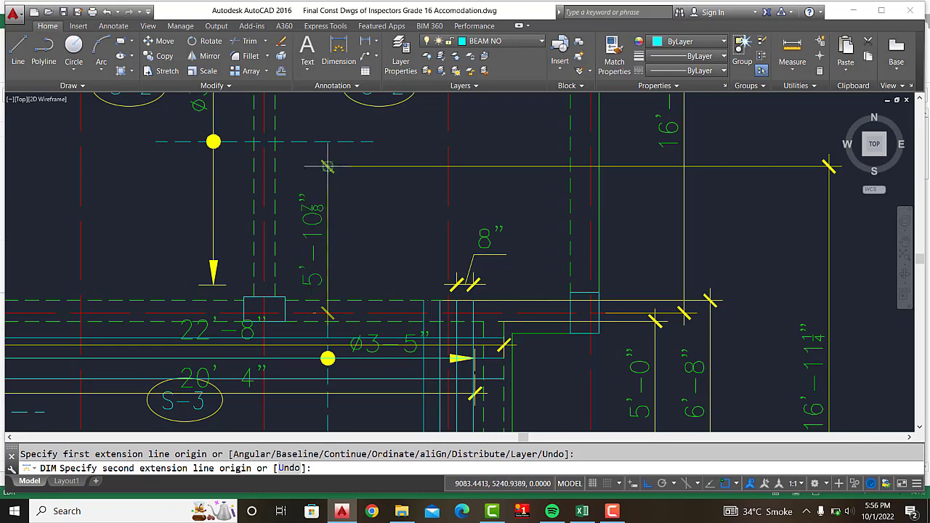
{"action": "left_click", "coordinate": [327, 167]}
{"action": "left_click", "coordinate": [361, 164]}
{"action": "middle_click_drag", "start_coordinate": [361, 218], "coordinate": [362, 107]}
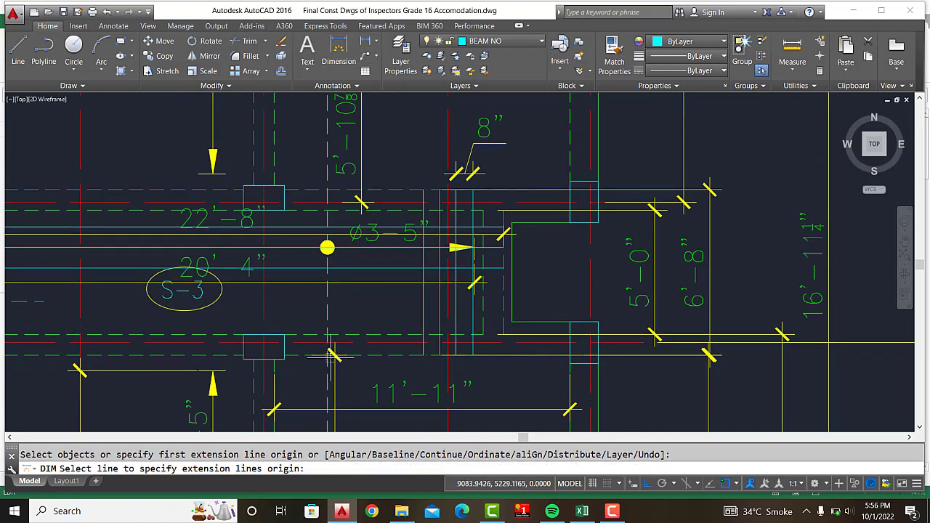
{"action": "left_click", "coordinate": [328, 341]}
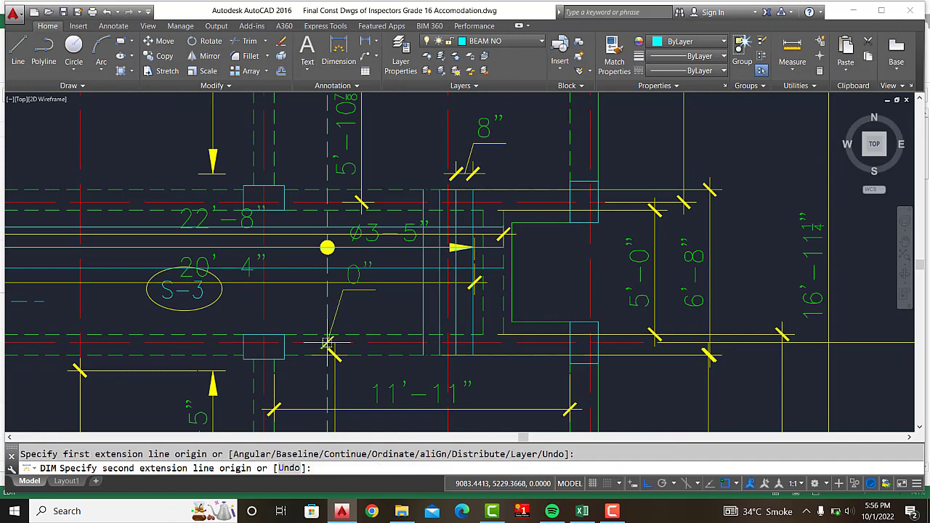
{"action": "left_click", "coordinate": [327, 202]}
{"action": "left_click", "coordinate": [309, 190]}
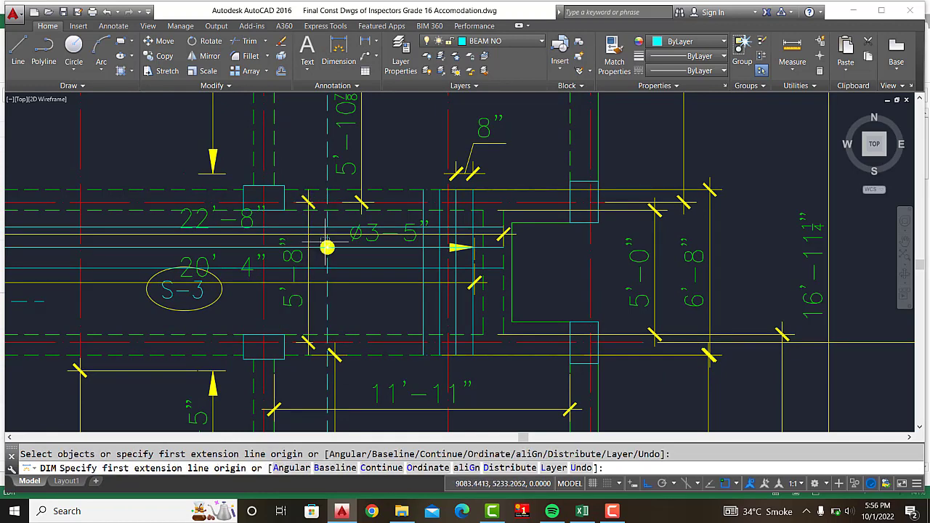
Step: Add another vertical dimension crossing slab S-3's left portion
{"action": "middle_click_drag", "start_coordinate": [369, 360], "coordinate": [376, 247]}
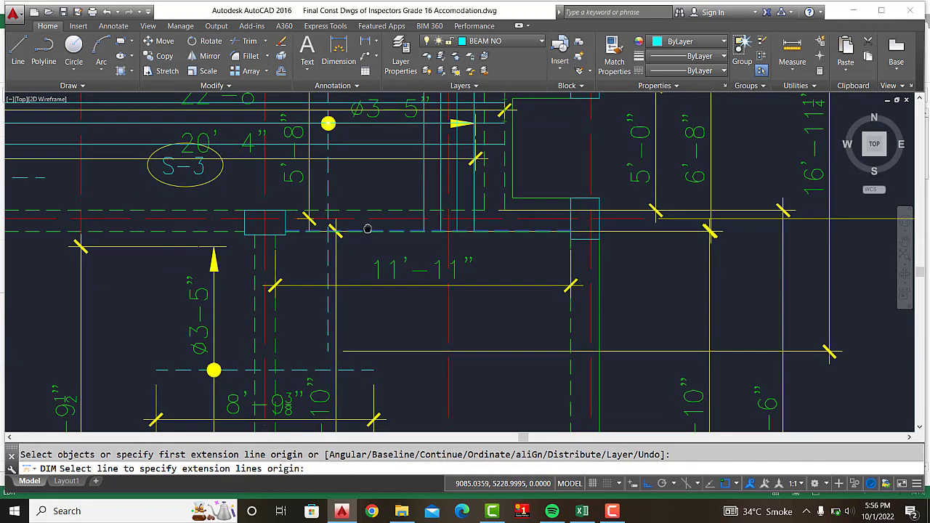
{"action": "scroll", "coordinate": [388, 298], "scroll_direction": "down", "scroll_amount": 1}
{"action": "scroll", "coordinate": [393, 305], "scroll_direction": "down", "scroll_amount": 1}
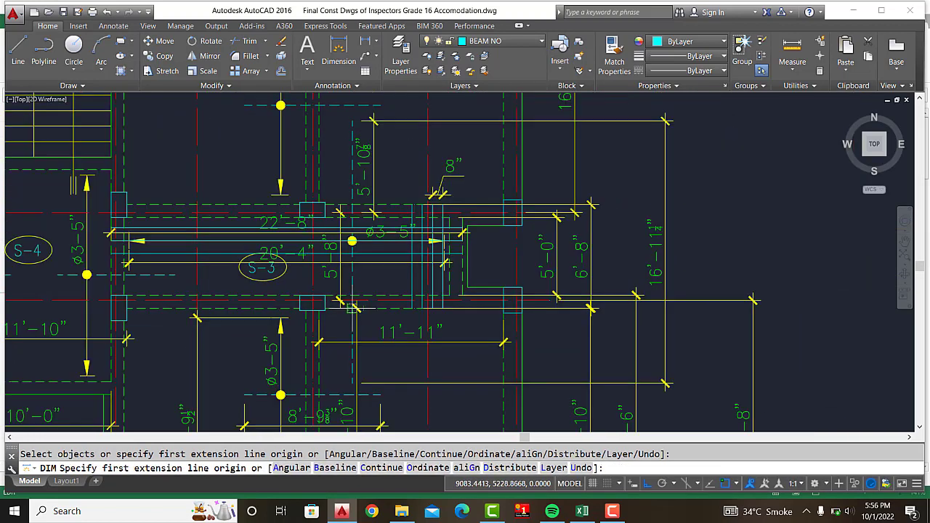
{"action": "middle_click_drag", "start_coordinate": [397, 309], "coordinate": [396, 298]}
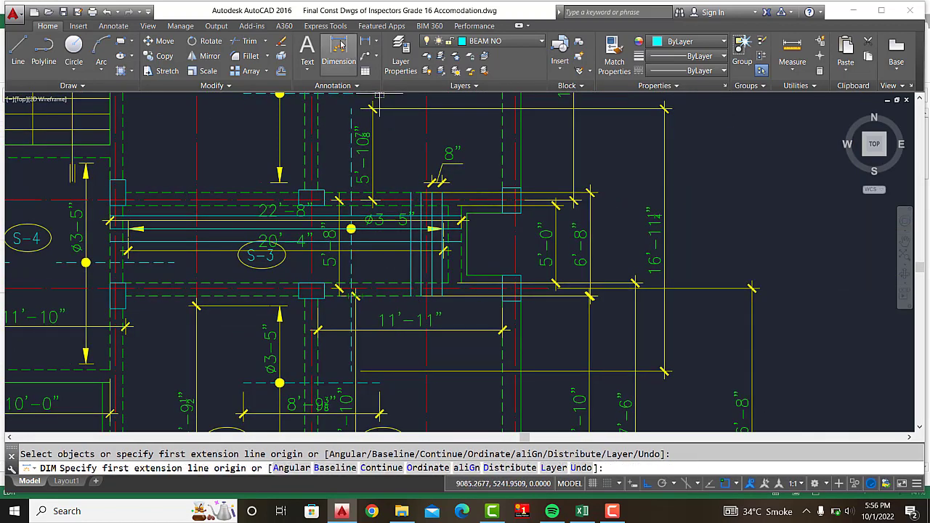
{"action": "left_click", "coordinate": [311, 196]}
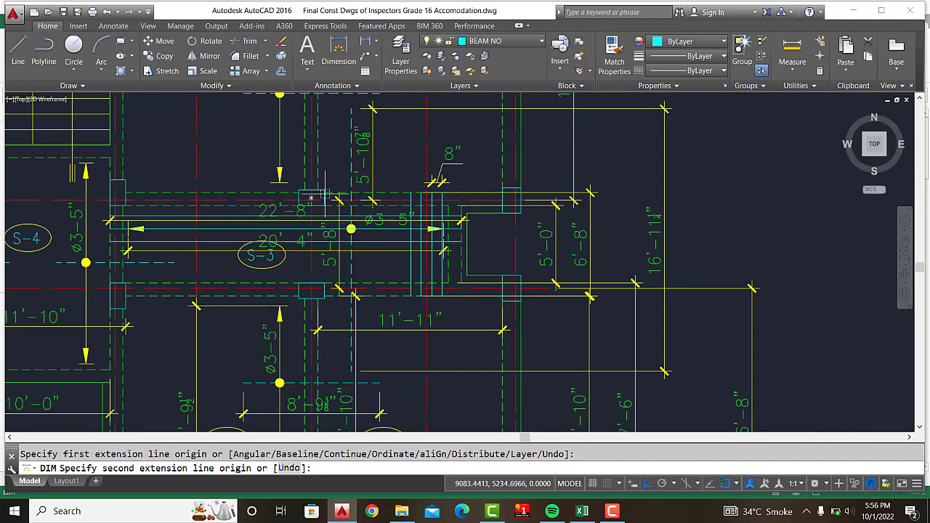
{"action": "left_click", "coordinate": [351, 108]}
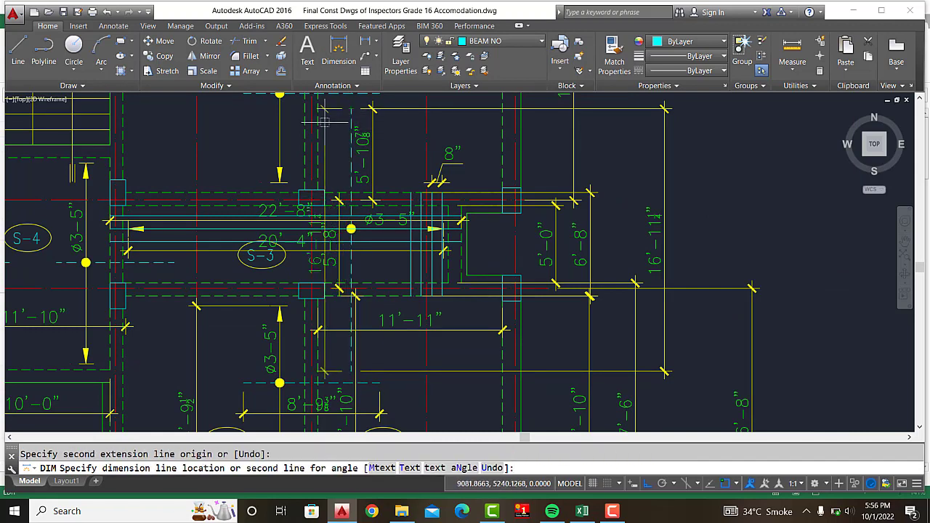
{"action": "left_click", "coordinate": [298, 263]}
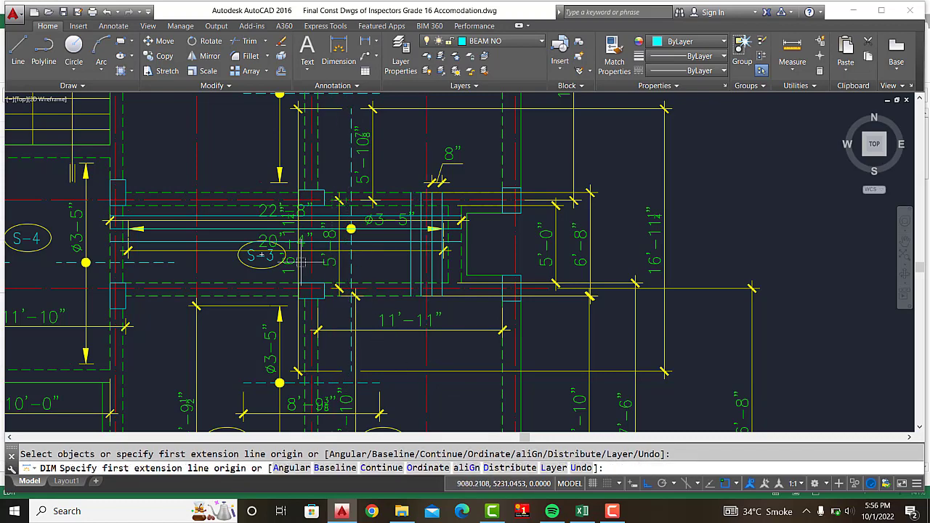
{"action": "scroll", "coordinate": [276, 265], "scroll_direction": "up", "scroll_amount": 2}
{"action": "scroll", "coordinate": [233, 272], "scroll_direction": "up", "scroll_amount": 1}
{"action": "scroll", "coordinate": [194, 280], "scroll_direction": "up", "scroll_amount": 1}
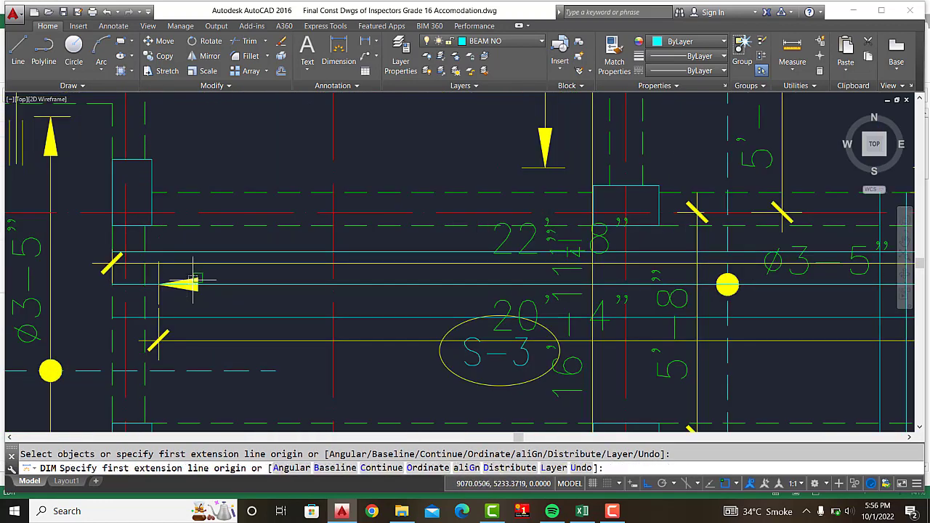
{"action": "scroll", "coordinate": [194, 281], "scroll_direction": "down", "scroll_amount": 3}
{"action": "scroll", "coordinate": [169, 278], "scroll_direction": "up", "scroll_amount": 2}
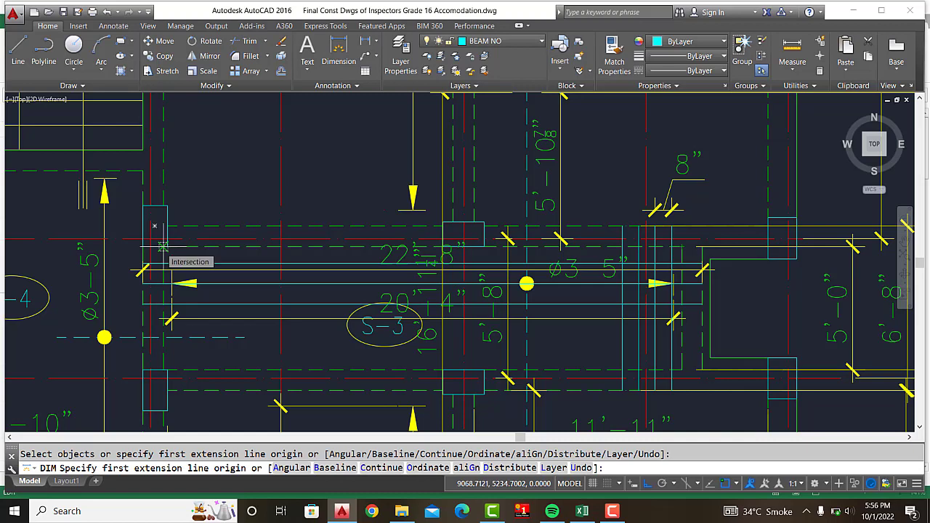
{"action": "scroll", "coordinate": [615, 293], "scroll_direction": "up", "scroll_amount": 2}
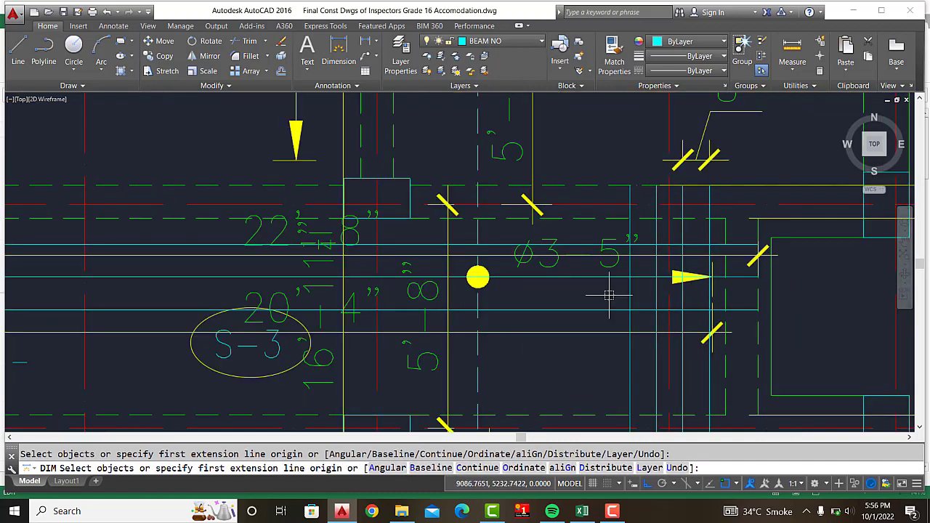
{"action": "scroll", "coordinate": [602, 290], "scroll_direction": "up", "scroll_amount": 2}
{"action": "scroll", "coordinate": [574, 315], "scroll_direction": "up", "scroll_amount": 2}
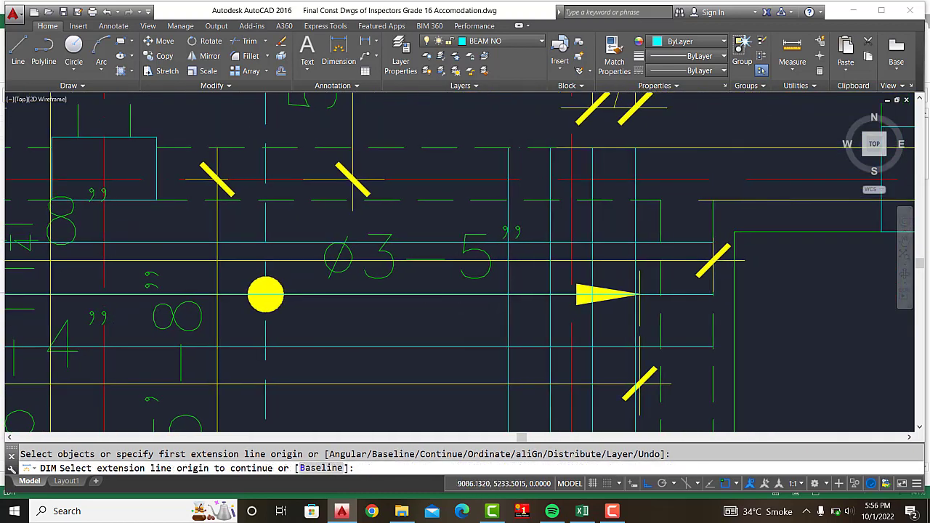
{"action": "scroll", "coordinate": [369, 271], "scroll_direction": "up", "scroll_amount": 2}
{"action": "scroll", "coordinate": [394, 273], "scroll_direction": "down", "scroll_amount": 2}
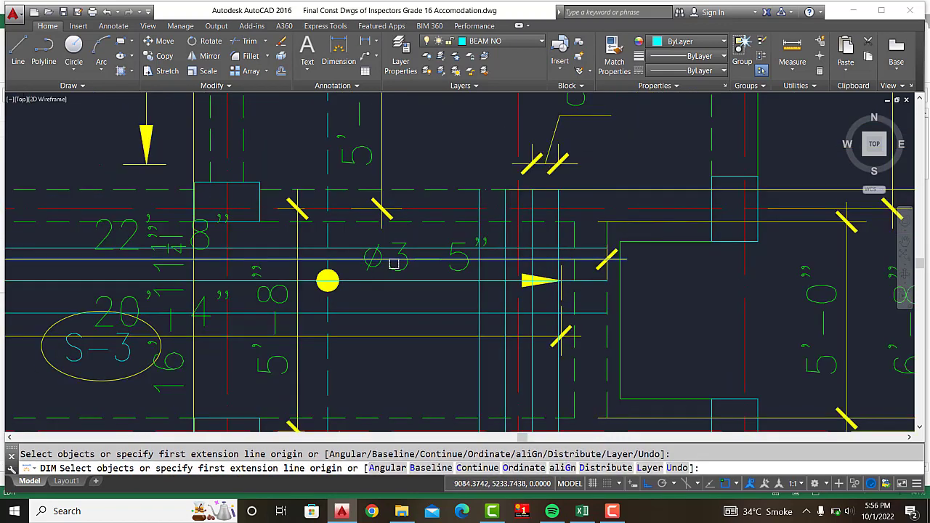
{"action": "scroll", "coordinate": [359, 260], "scroll_direction": "down", "scroll_amount": 2}
{"action": "middle_click_drag", "start_coordinate": [369, 268], "coordinate": [455, 252]}
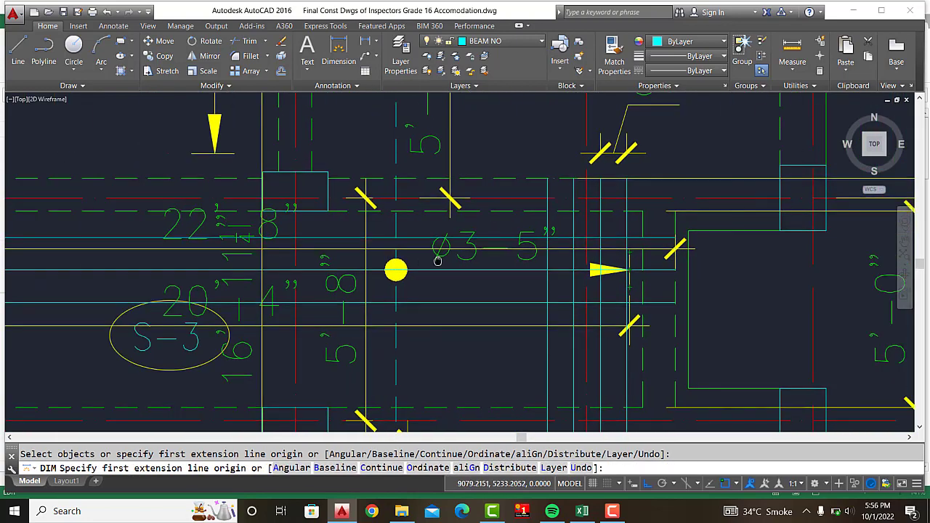
{"action": "scroll", "coordinate": [480, 249], "scroll_direction": "up", "scroll_amount": 2}
{"action": "scroll", "coordinate": [532, 240], "scroll_direction": "up", "scroll_amount": 2}
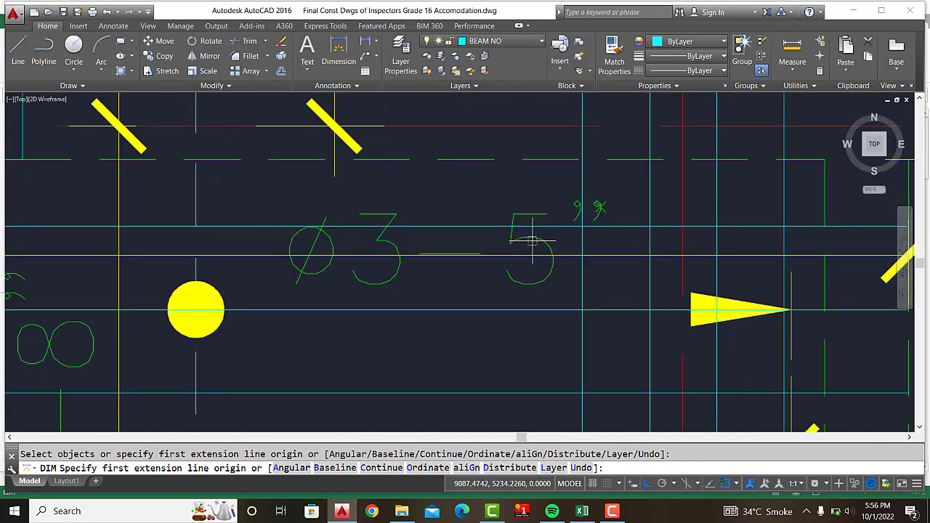
{"action": "scroll", "coordinate": [532, 240], "scroll_direction": "down", "scroll_amount": 2}
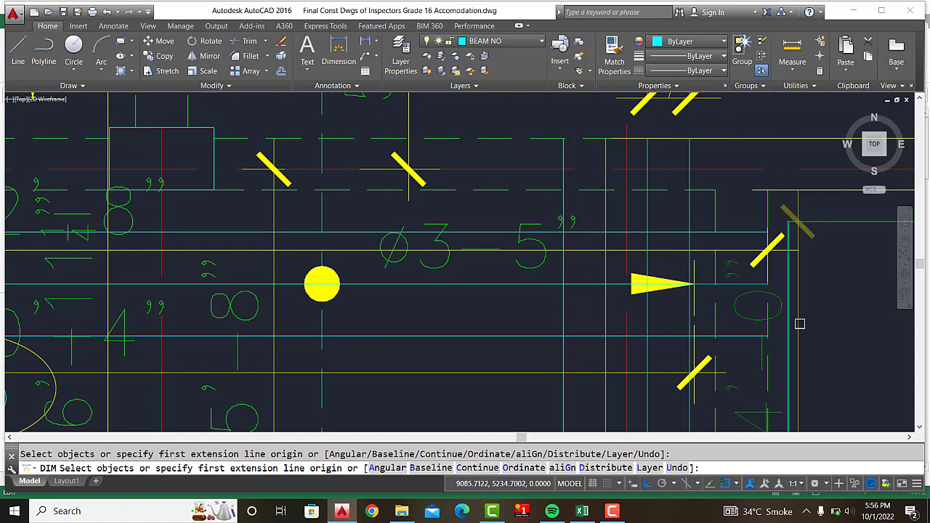
{"action": "scroll", "coordinate": [799, 323], "scroll_direction": "up", "scroll_amount": 2}
{"action": "scroll", "coordinate": [685, 326], "scroll_direction": "up", "scroll_amount": 3}
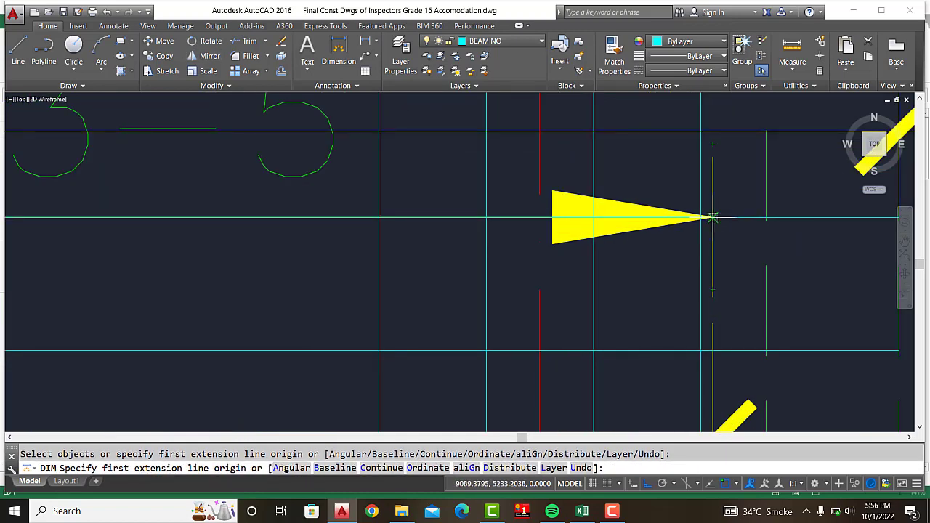
Step: Dimension the extra bar's length from arrowhead tip near S-3 to tip near S-4, then return to Excel
{"action": "left_click", "coordinate": [711, 217]}
{"action": "scroll", "coordinate": [746, 316], "scroll_direction": "down", "scroll_amount": 5}
{"action": "middle_click_drag", "start_coordinate": [415, 316], "coordinate": [865, 138]}
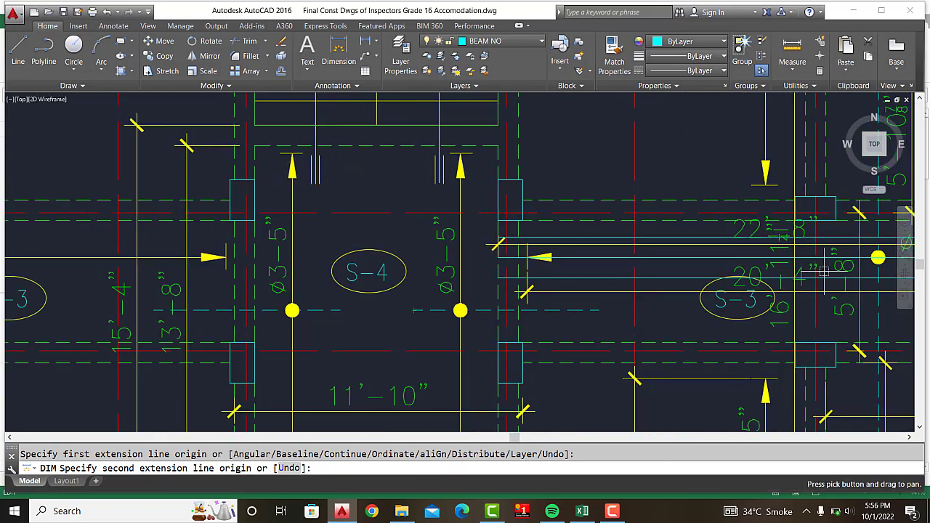
{"action": "scroll", "coordinate": [535, 316], "scroll_direction": "up", "scroll_amount": 4}
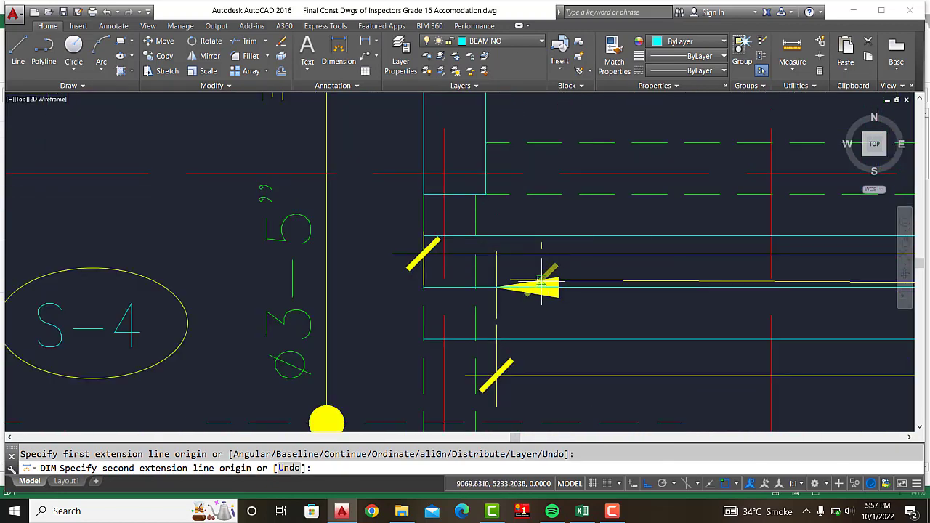
{"action": "left_click", "coordinate": [498, 289]}
{"action": "scroll", "coordinate": [501, 314], "scroll_direction": "down", "scroll_amount": 4}
{"action": "middle_click_drag", "start_coordinate": [508, 318], "coordinate": [312, 229]}
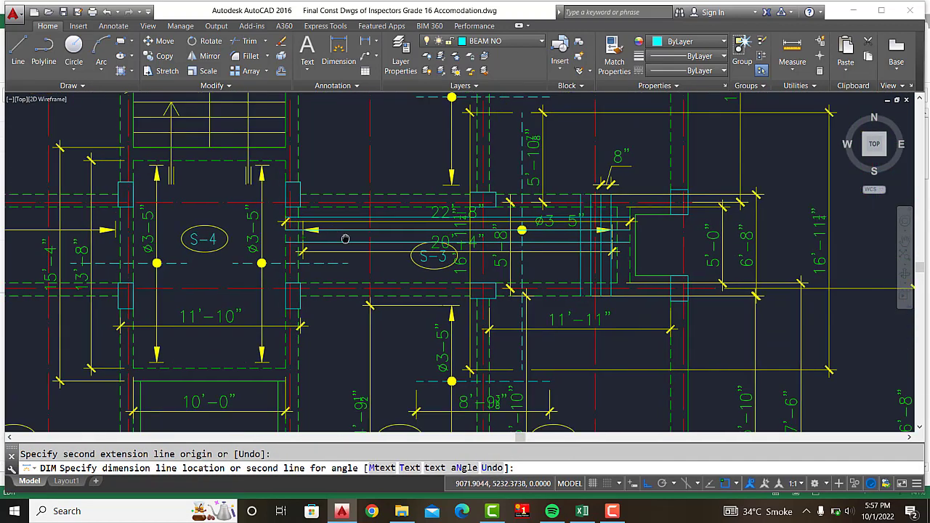
{"action": "left_click", "coordinate": [369, 306]}
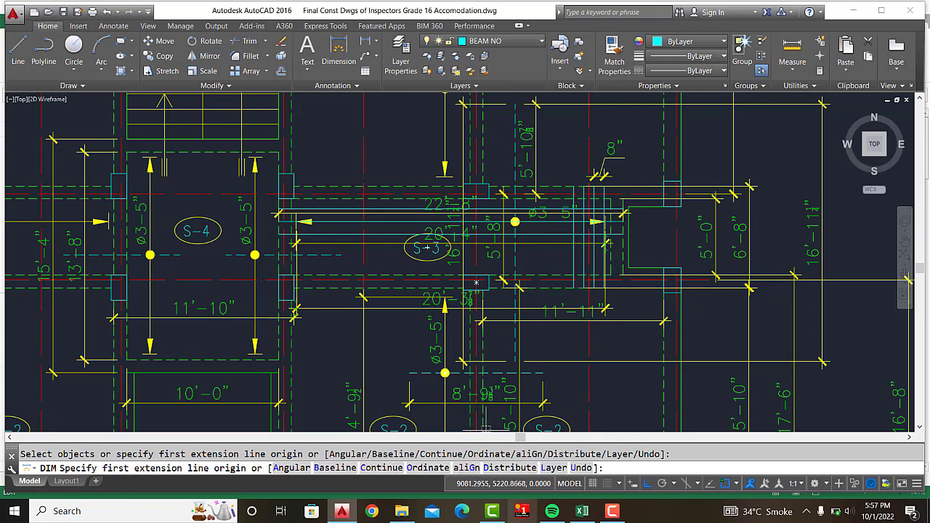
{"action": "left_click", "coordinate": [581, 512]}
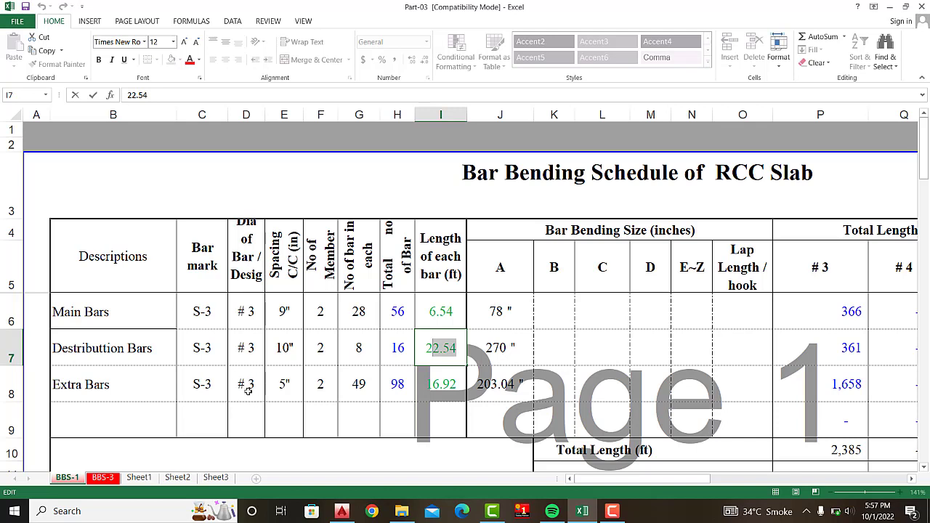
{"action": "key", "text": "Escape"}
{"action": "left_click", "coordinate": [290, 389]}
{"action": "left_click", "coordinate": [321, 390]}
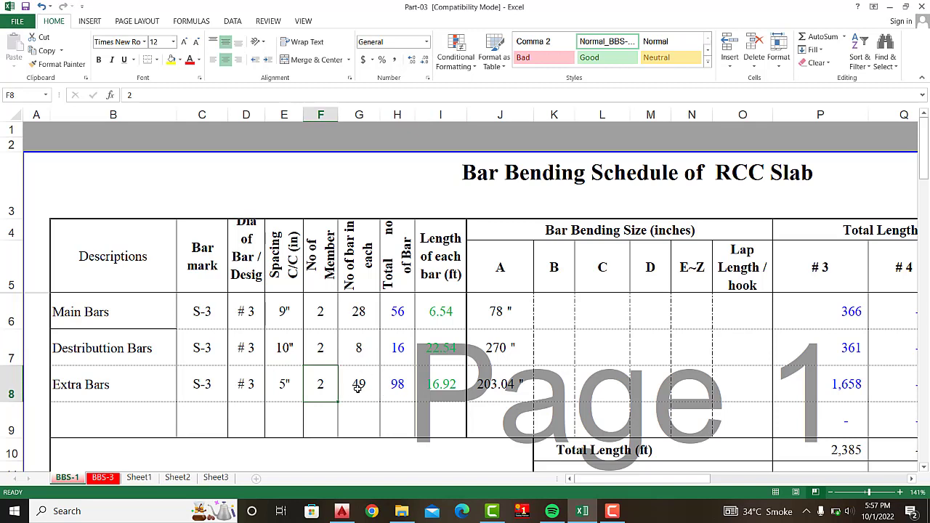
{"action": "left_click", "coordinate": [358, 388]}
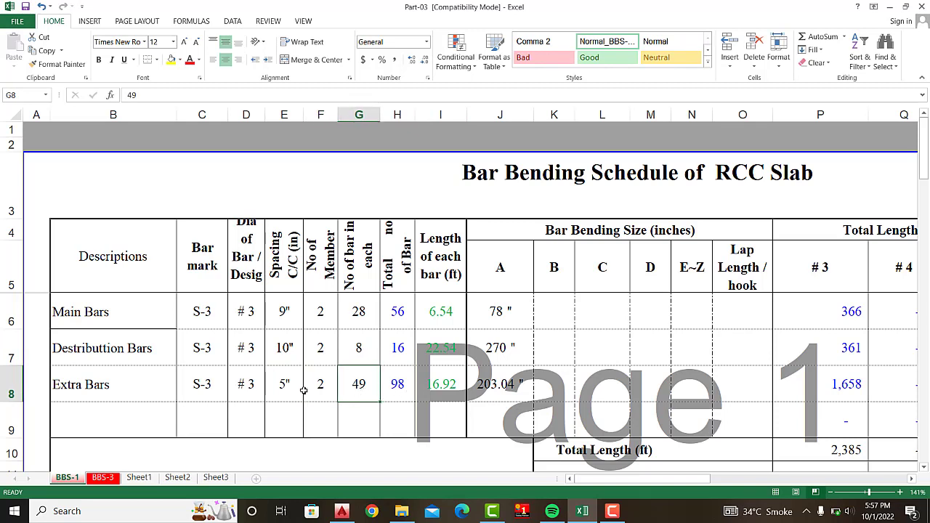
{"action": "left_click", "coordinate": [404, 396]}
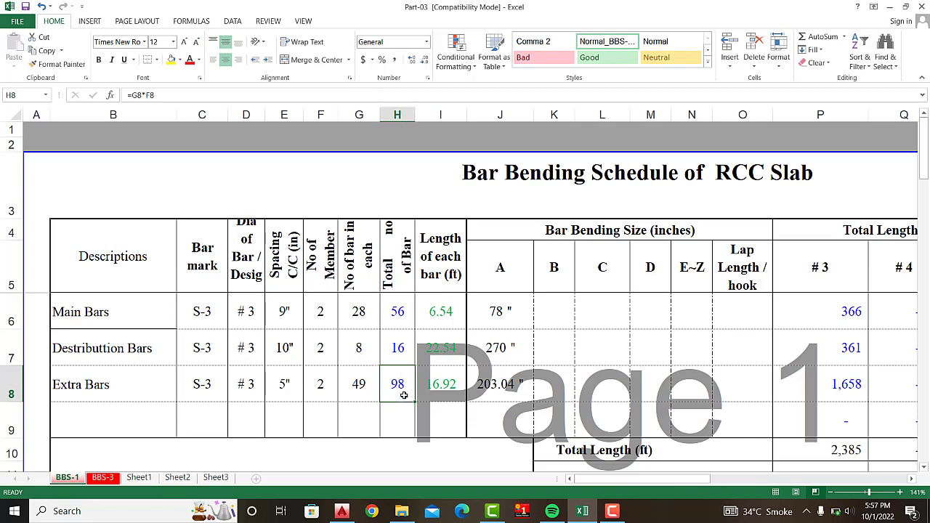
{"action": "double_click", "coordinate": [443, 391]}
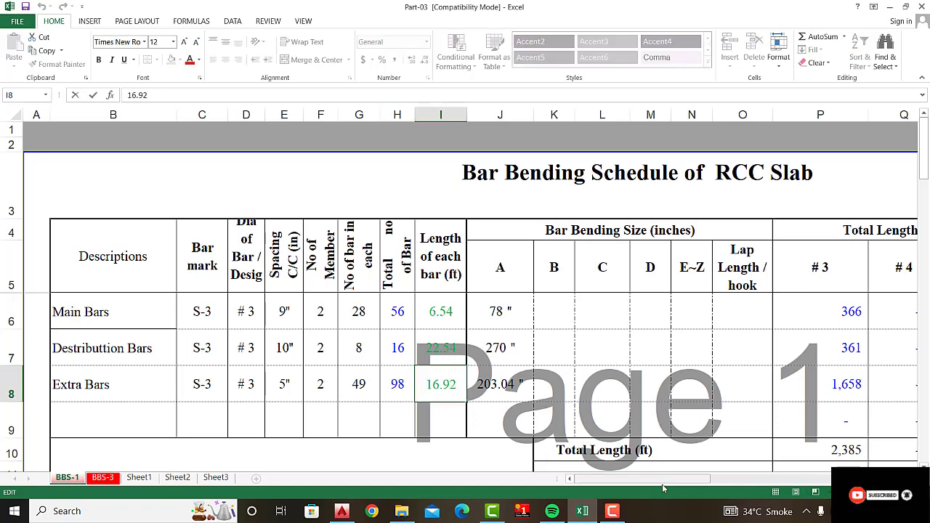
{"action": "left_click_drag", "start_coordinate": [663, 481], "coordinate": [714, 482]}
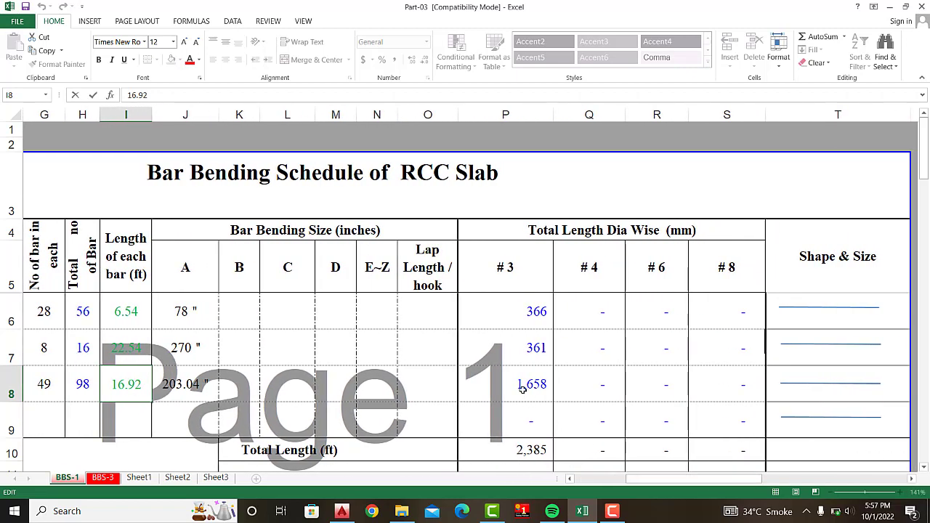
Step: Confirm the #3 bar total length =SUM(P6:P9) in P10 as 2,385 ft
{"action": "scroll", "coordinate": [536, 389], "scroll_direction": "down", "scroll_amount": 1}
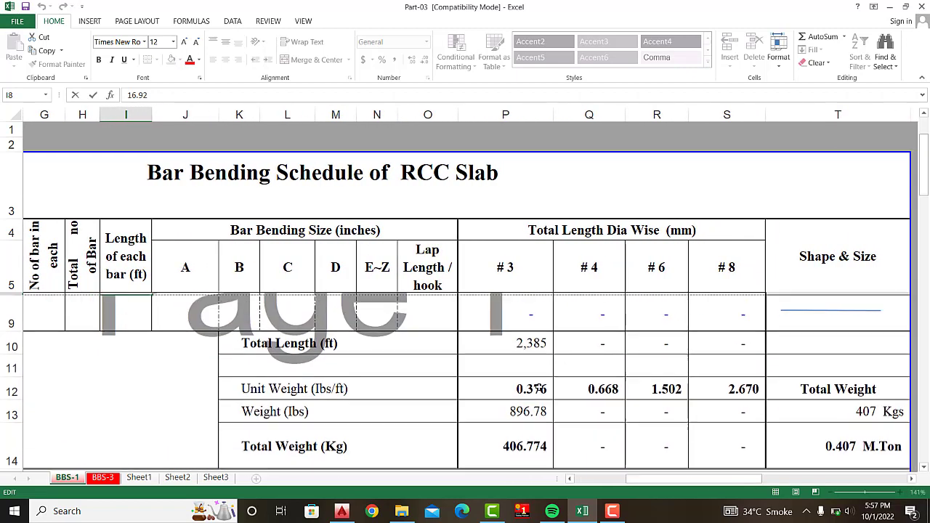
{"action": "scroll", "coordinate": [534, 371], "scroll_direction": "up", "scroll_amount": 1}
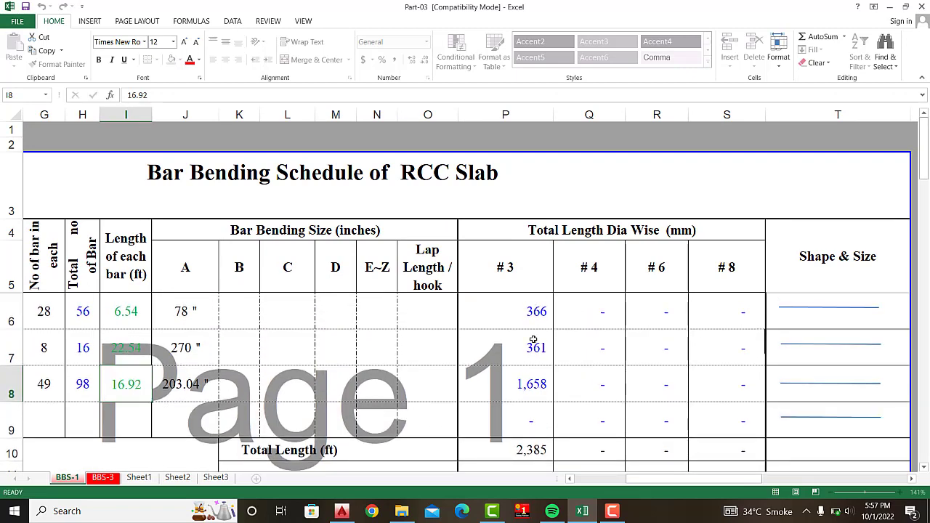
{"action": "left_click", "coordinate": [533, 308]}
{"action": "double_click", "coordinate": [542, 447]}
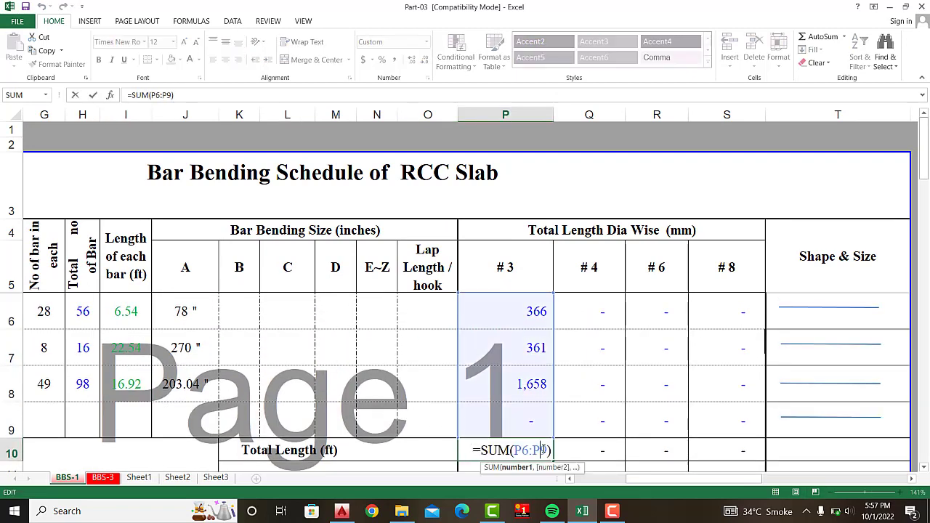
{"action": "scroll", "coordinate": [552, 402], "scroll_direction": "down", "scroll_amount": 1}
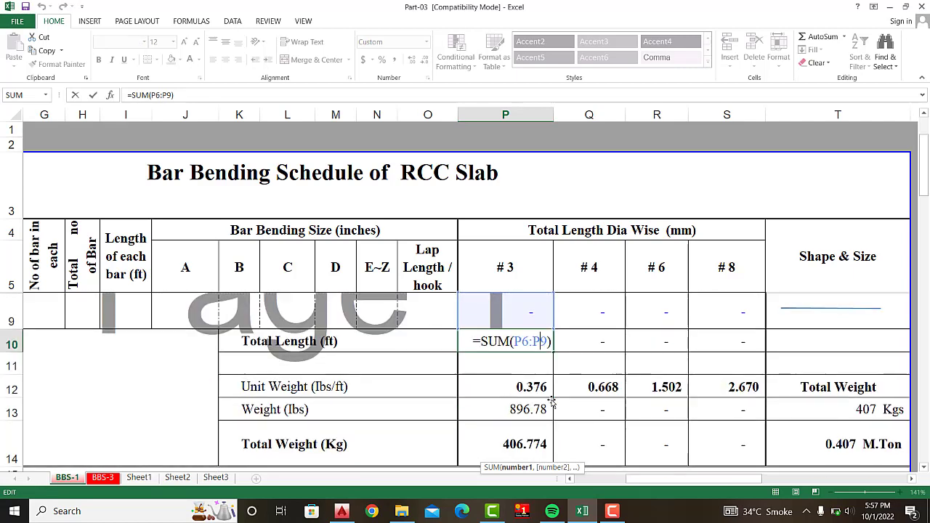
{"action": "key", "text": "Return"}
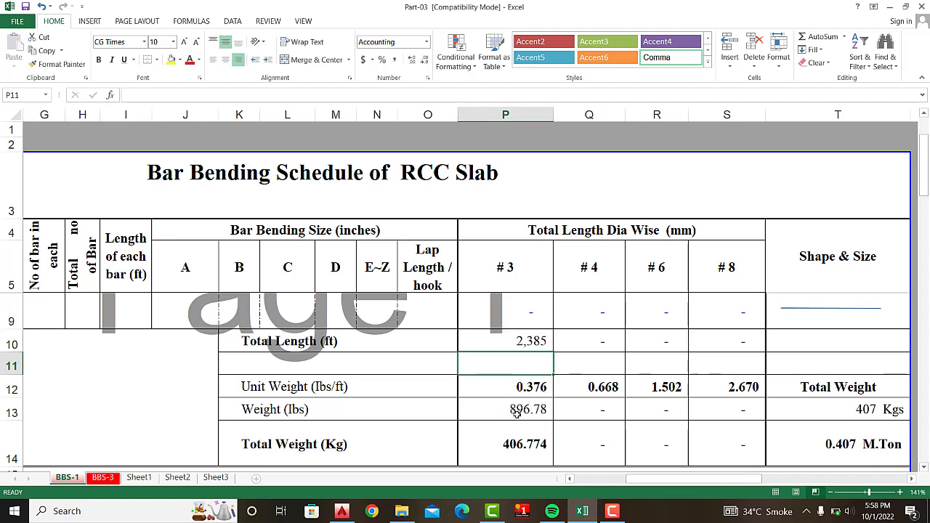
Step: Re-enter the weight conversions: P14 =+P13/2.2046 giving 406.774 kg and T14 giving 0.407 M.Ton
{"action": "left_click", "coordinate": [517, 412]}
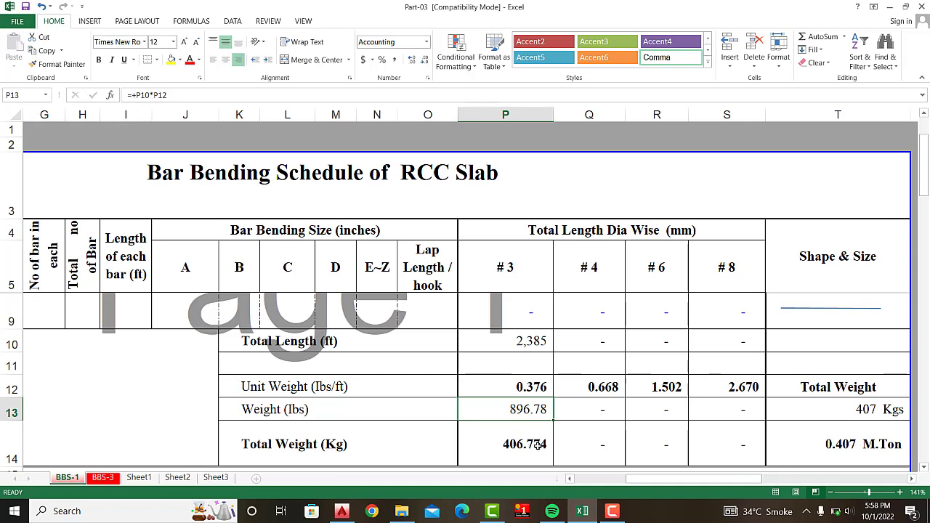
{"action": "double_click", "coordinate": [538, 446]}
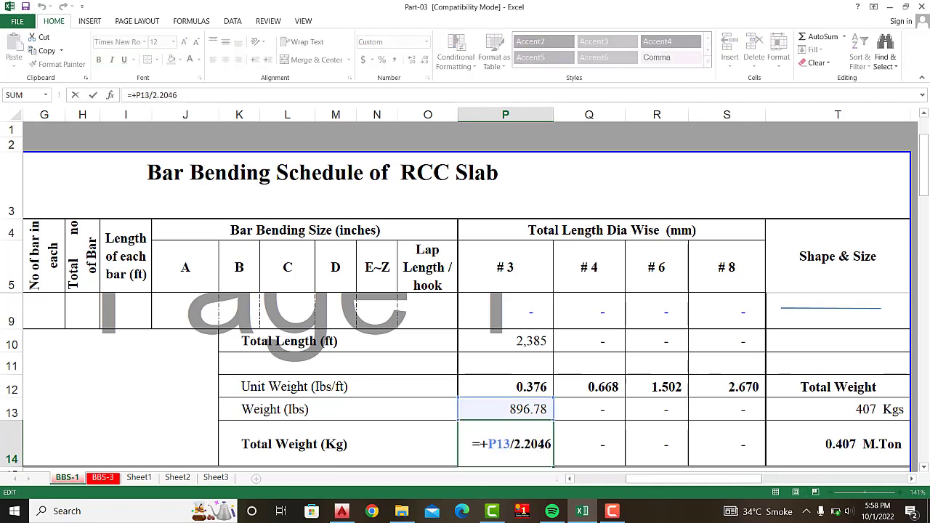
{"action": "key", "text": "Return"}
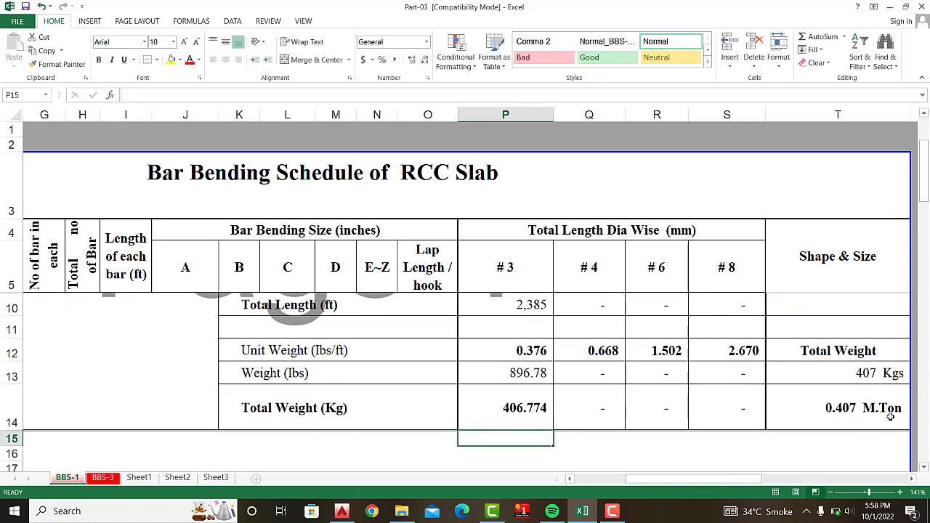
{"action": "double_click", "coordinate": [845, 410]}
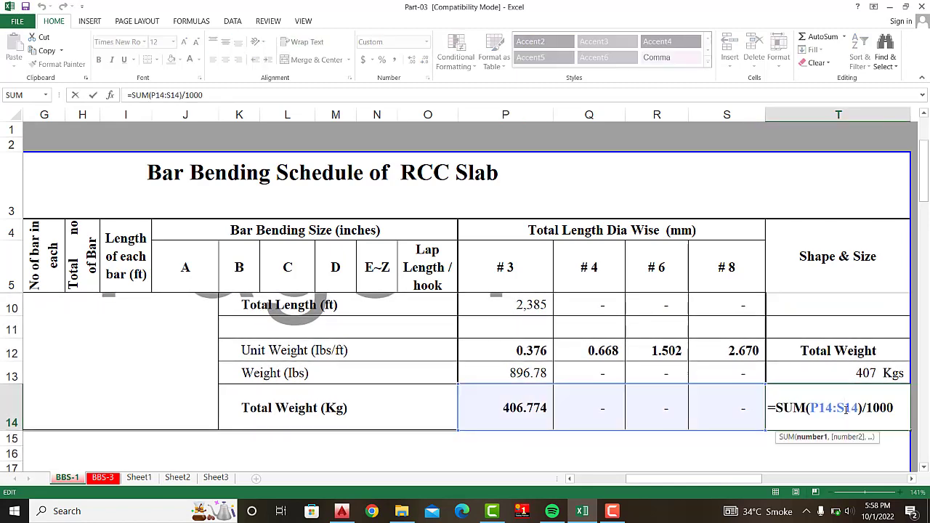
{"action": "key", "text": "Return"}
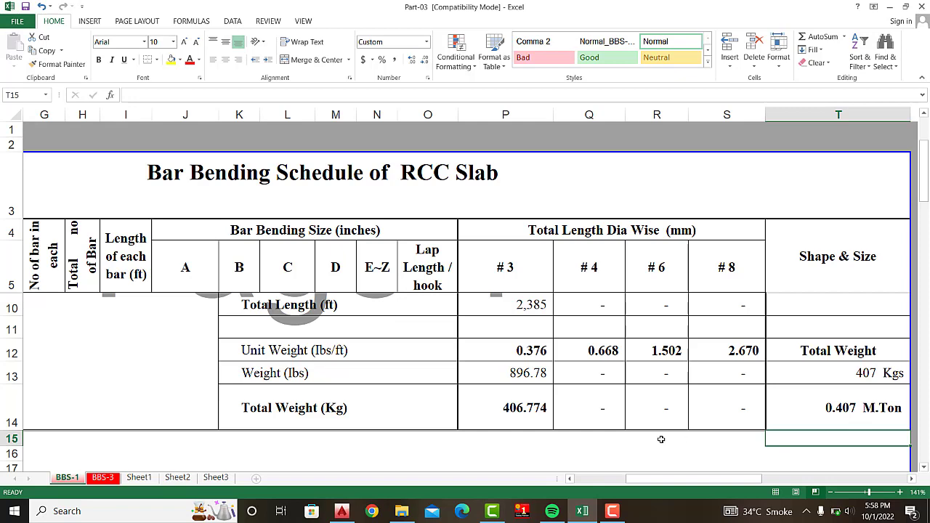
{"action": "scroll", "coordinate": [607, 417], "scroll_direction": "up", "scroll_amount": 2}
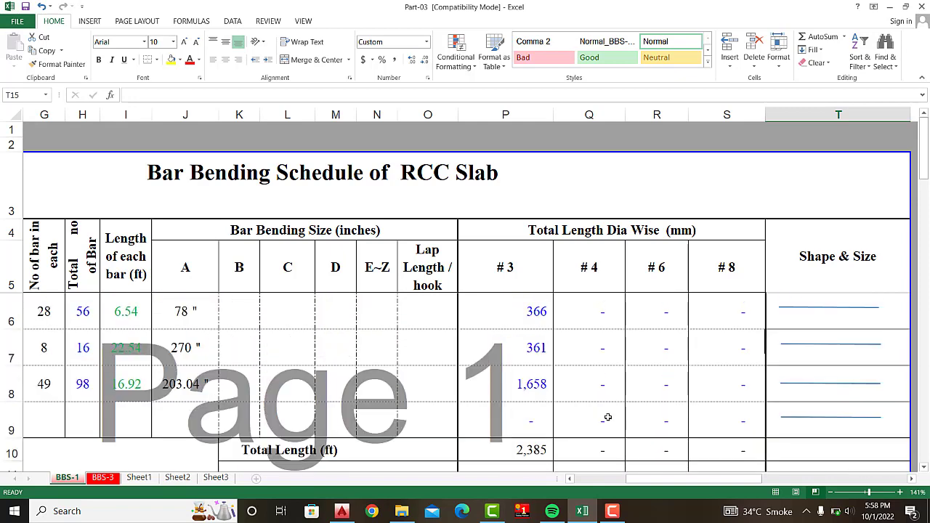
{"action": "scroll", "coordinate": [607, 417], "scroll_direction": "down", "scroll_amount": 1}
{"action": "scroll", "coordinate": [608, 417], "scroll_direction": "down", "scroll_amount": 1}
{"action": "scroll", "coordinate": [608, 416], "scroll_direction": "up", "scroll_amount": 2}
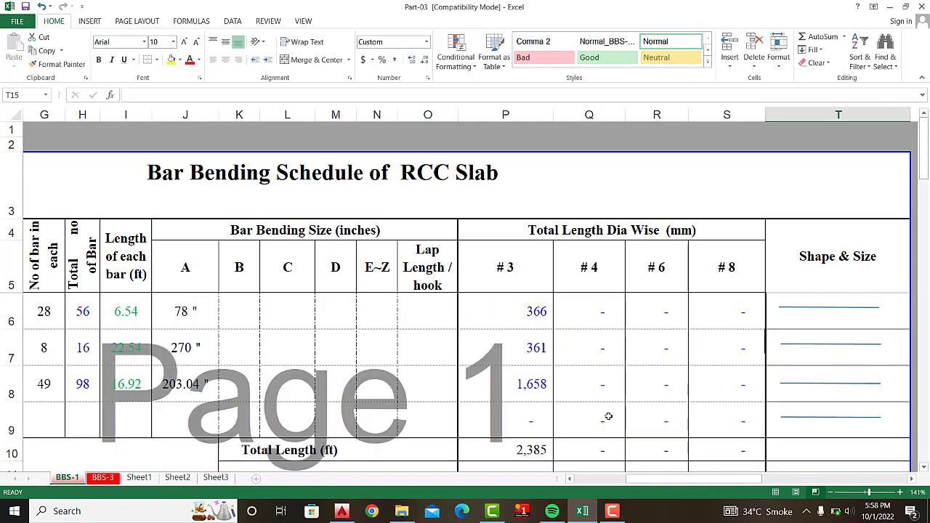